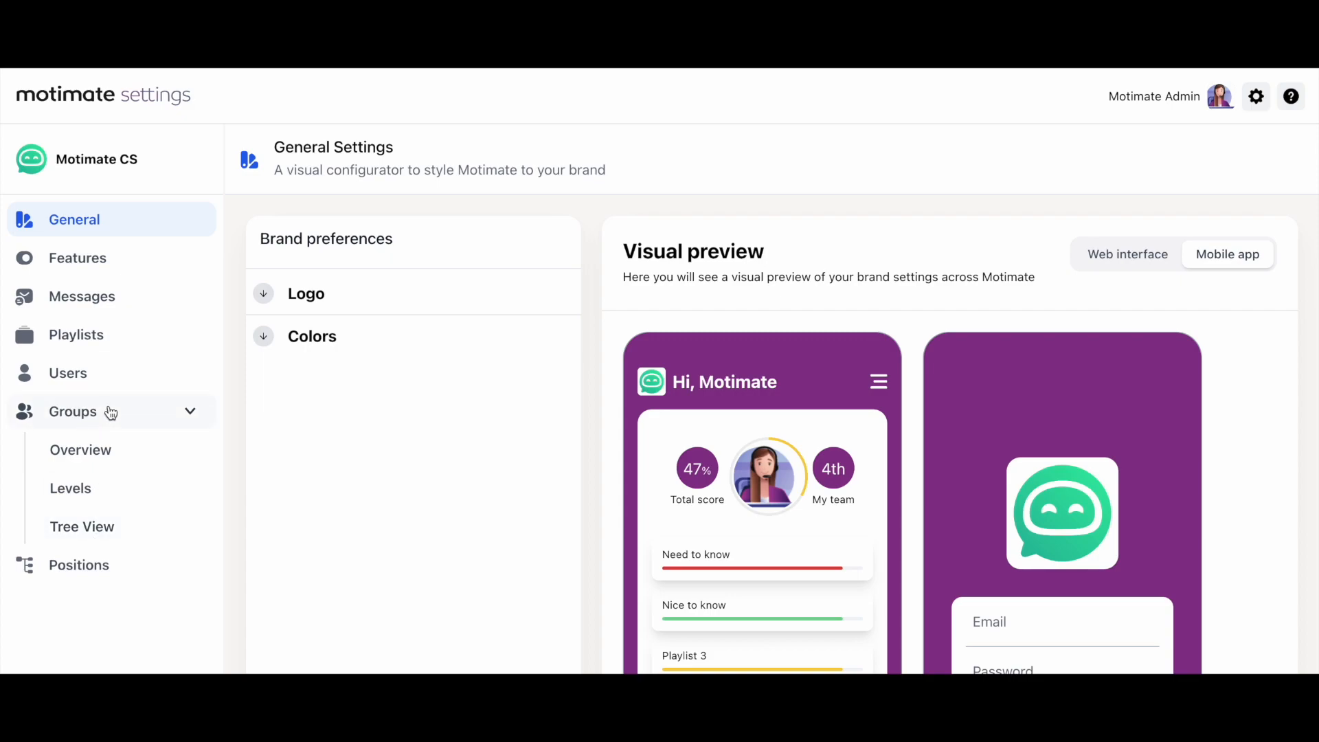
Step: Expand the Groups tree through Motimate CS and Marketing's regions, then view the Positions list with import IDs
click(112, 520)
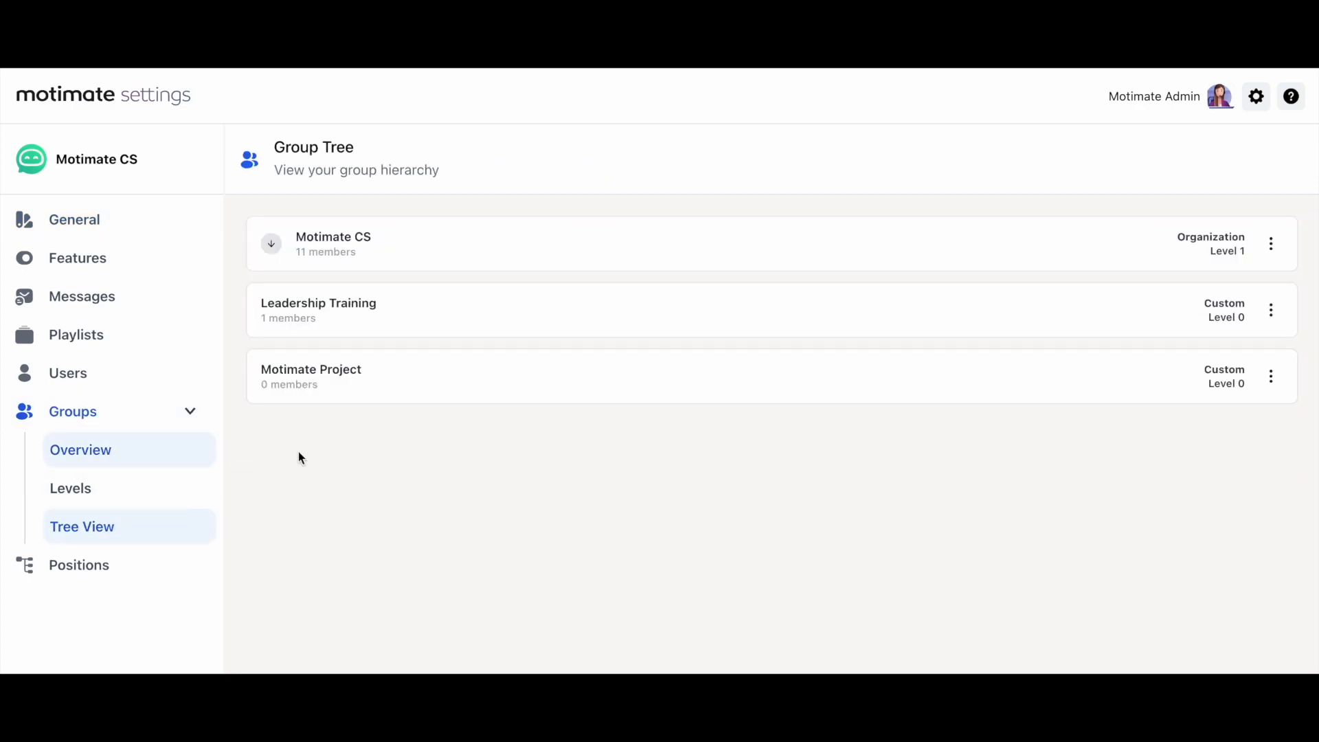
click(277, 246)
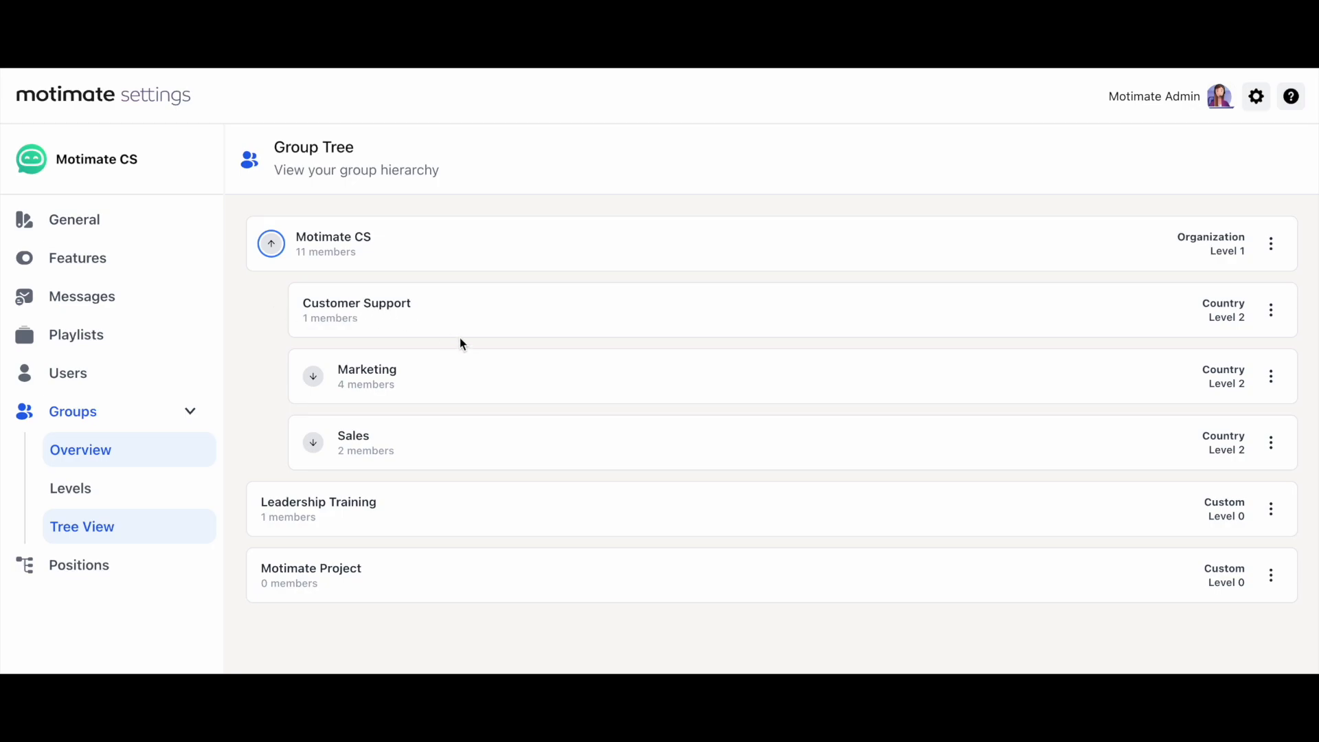
click(313, 377)
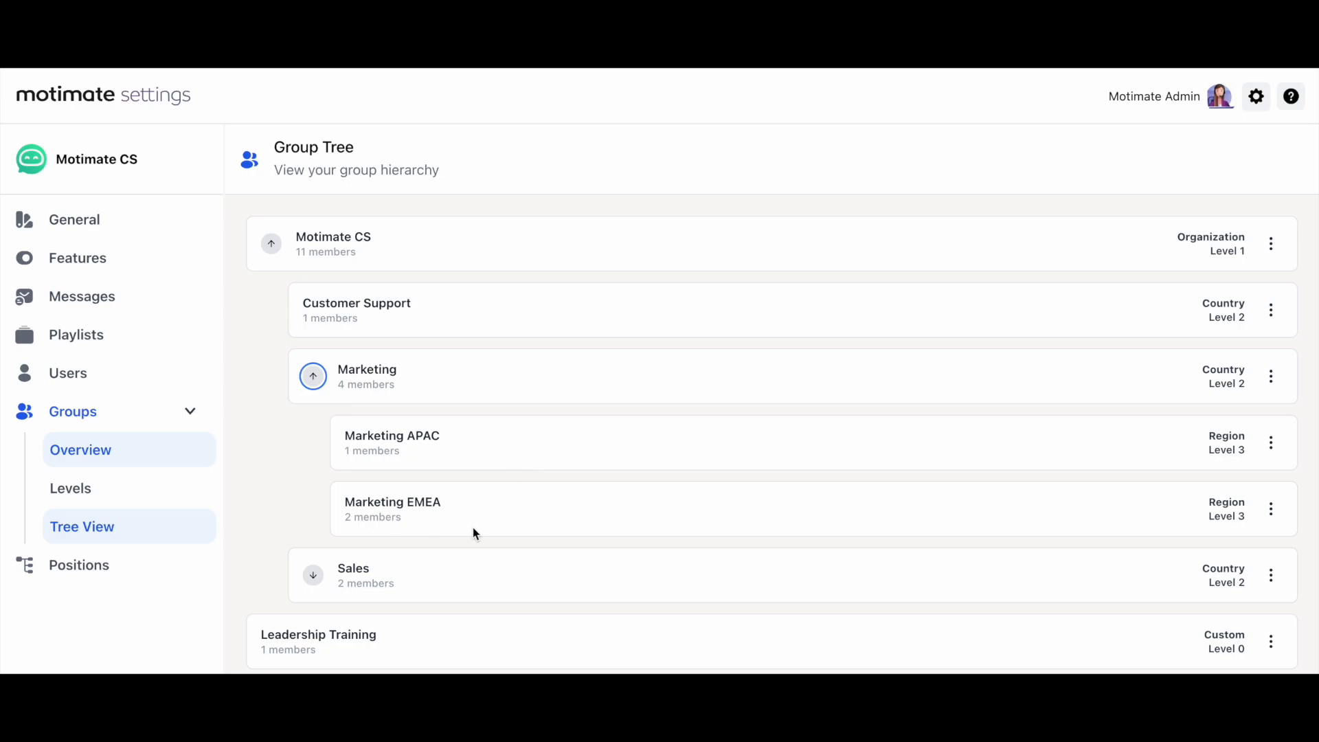
click(87, 579)
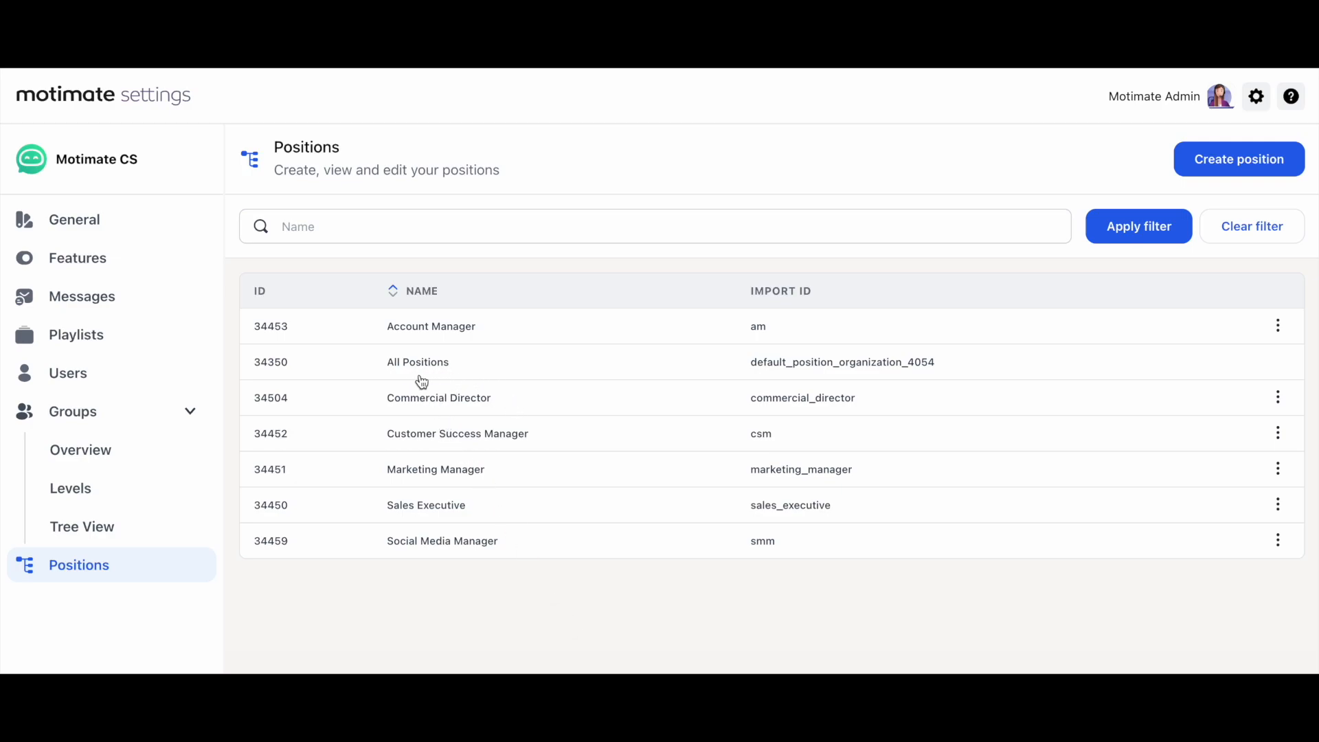
Step: View the Groups overview list, then go back to the Positions list
click(103, 451)
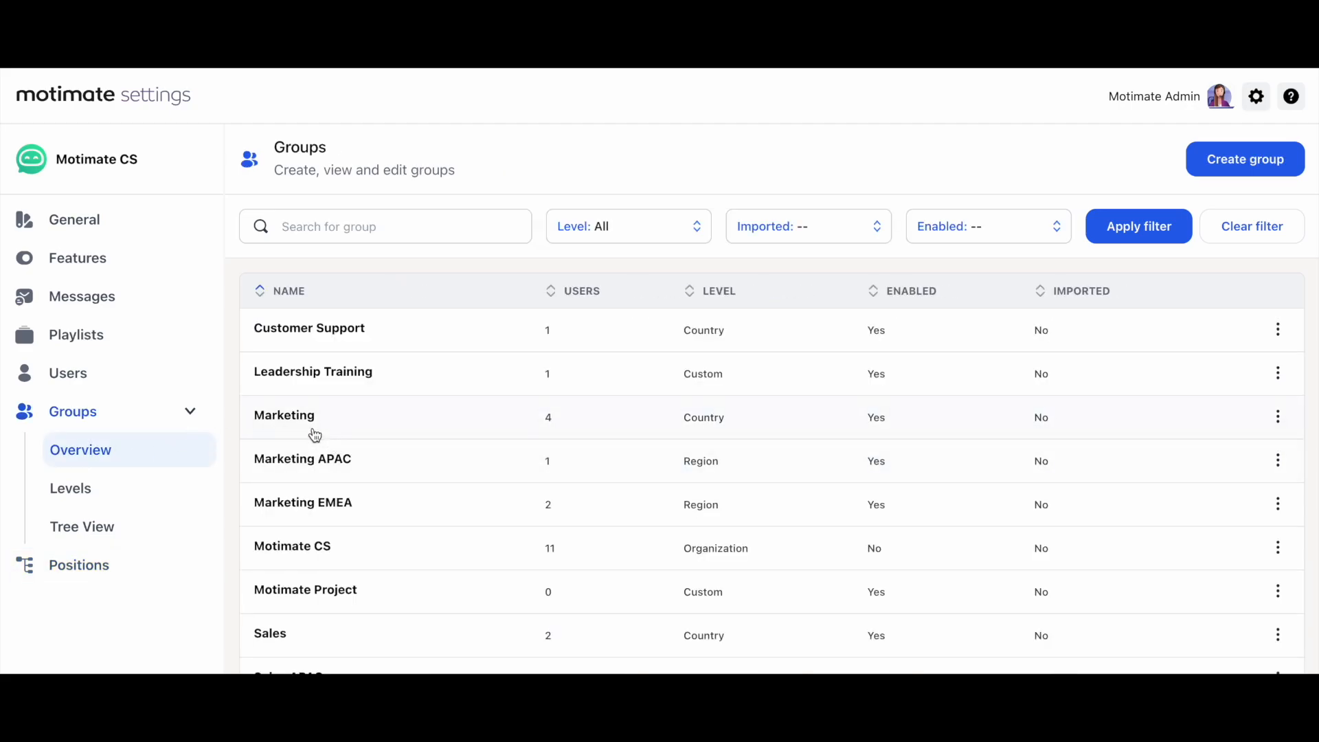
click(107, 576)
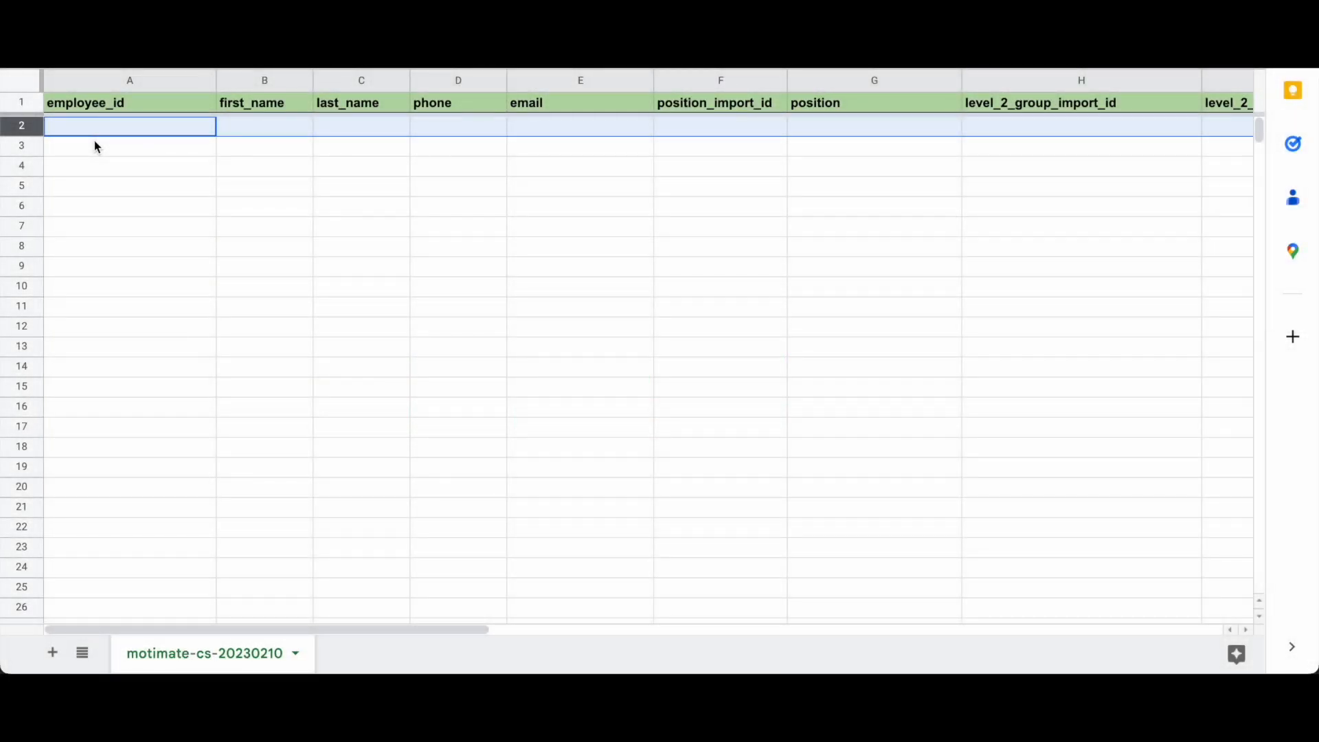
Step: Enter the sample employee's e-mail as employee_id, then their first and last name, in row 2
click(121, 103)
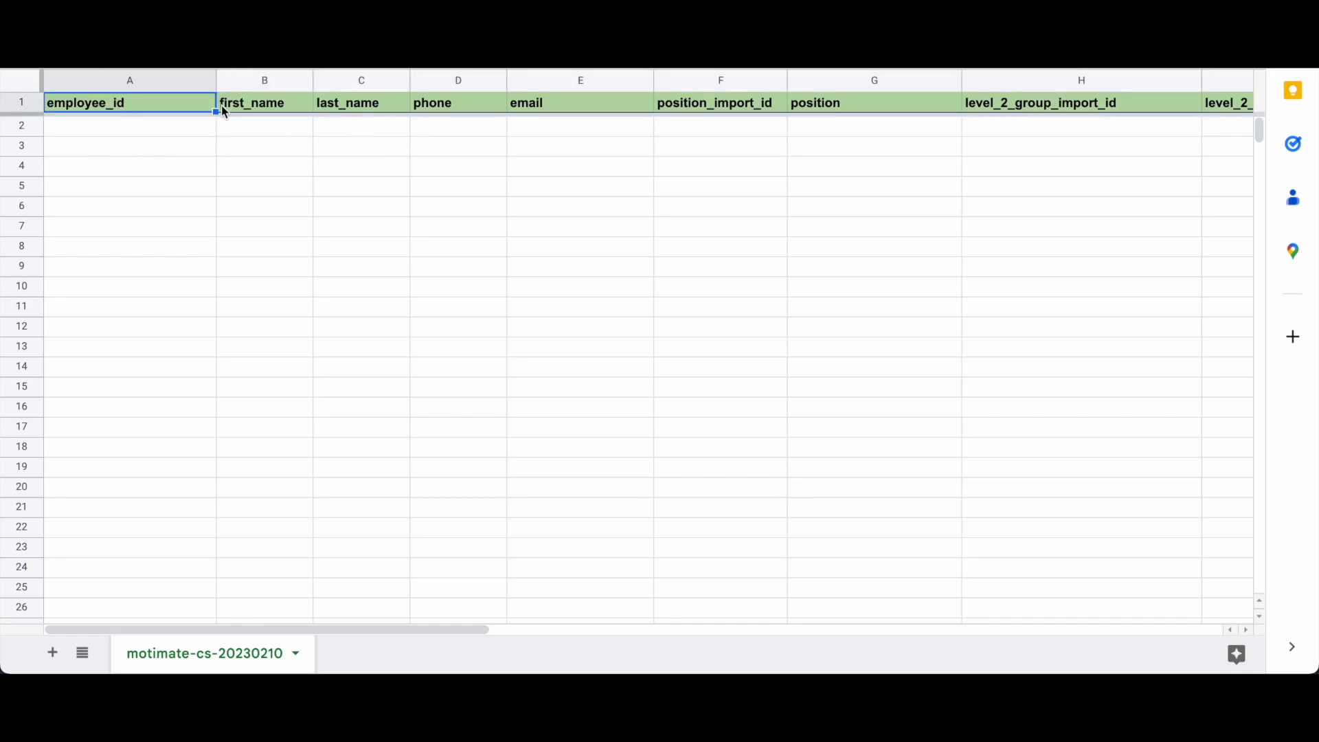
click(116, 128)
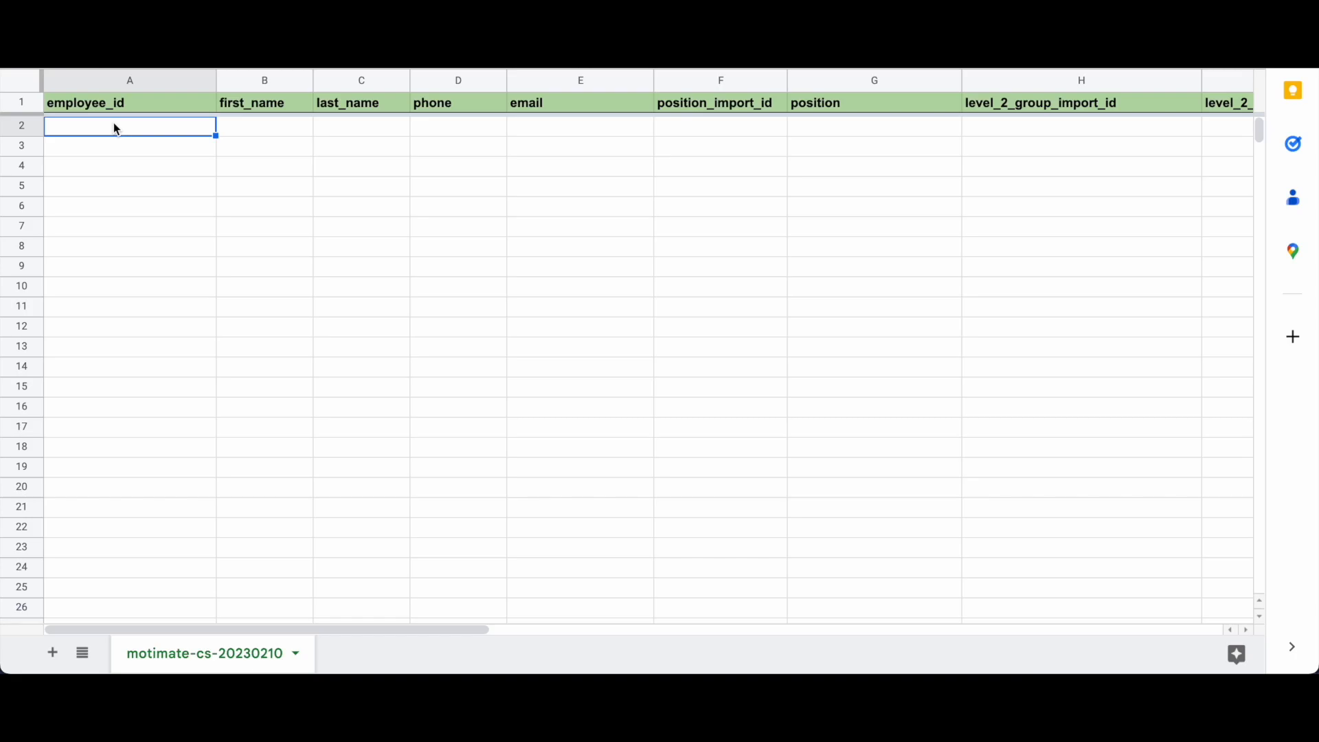
double_click(112, 128)
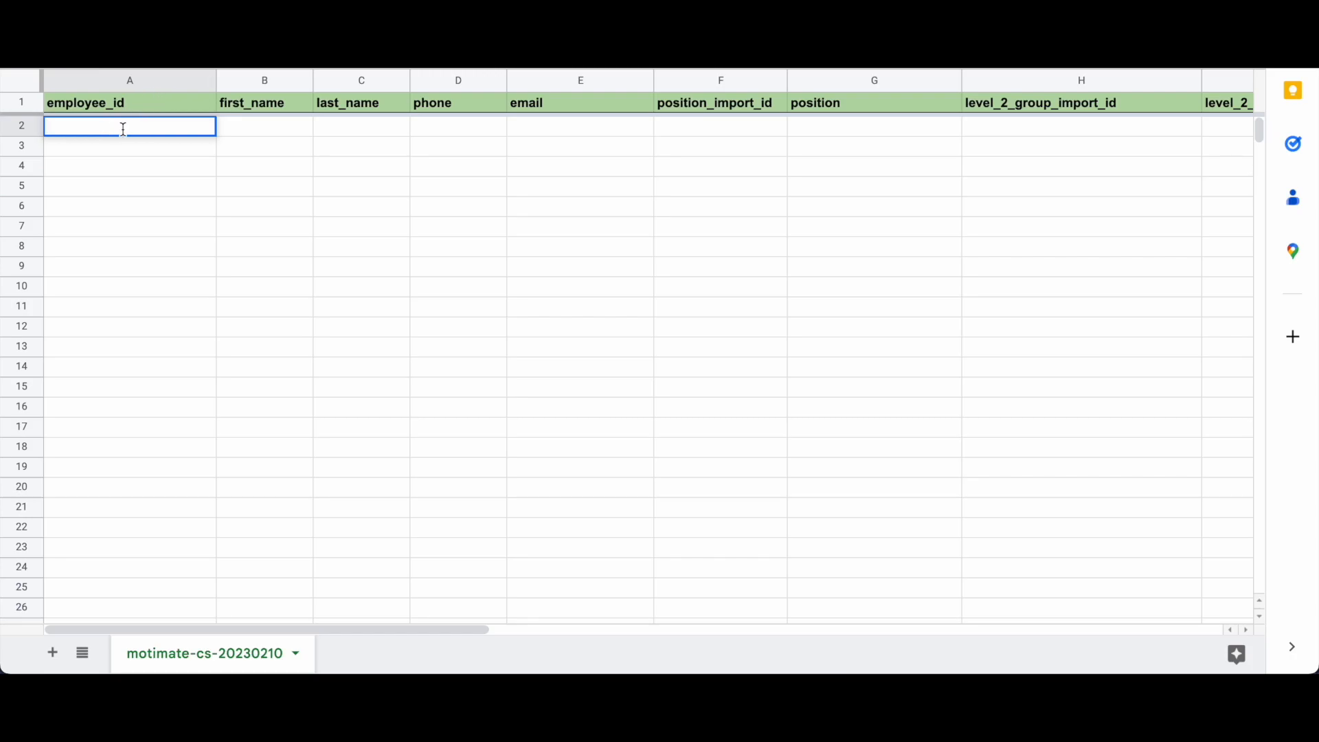
key(Tab)
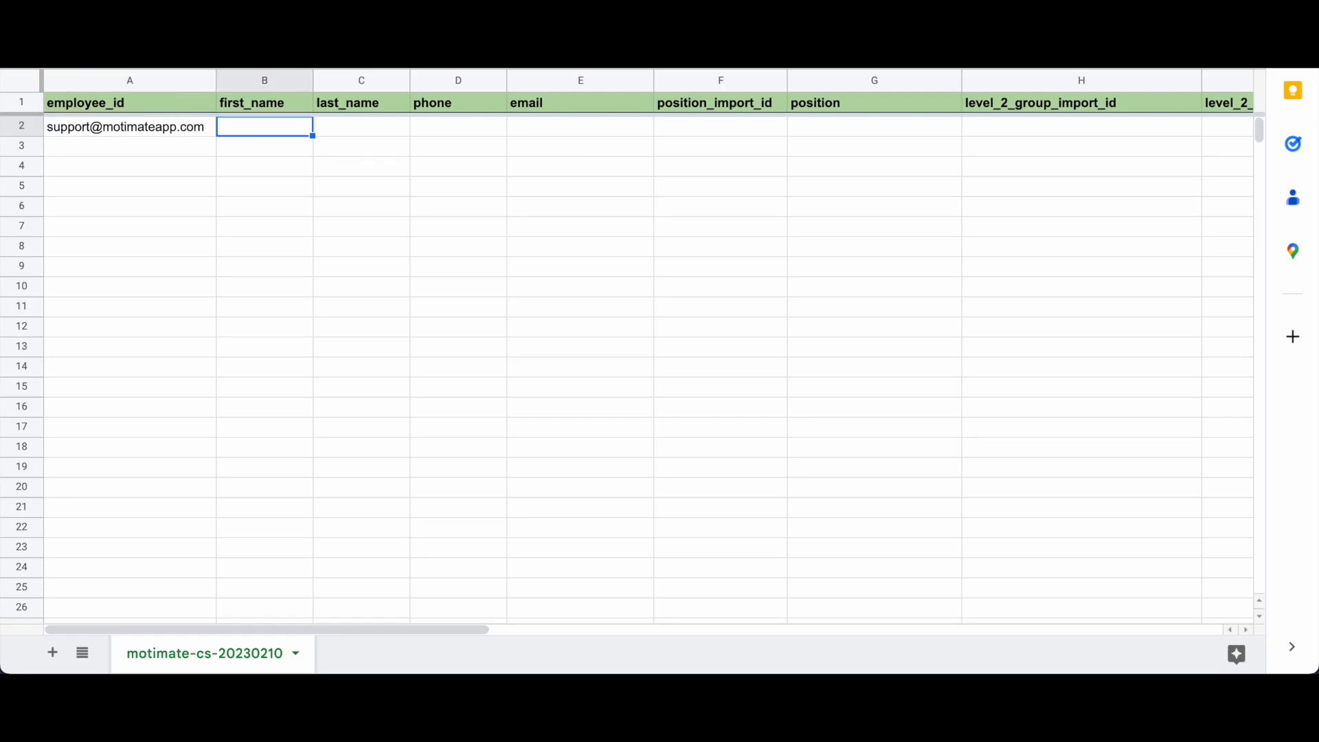
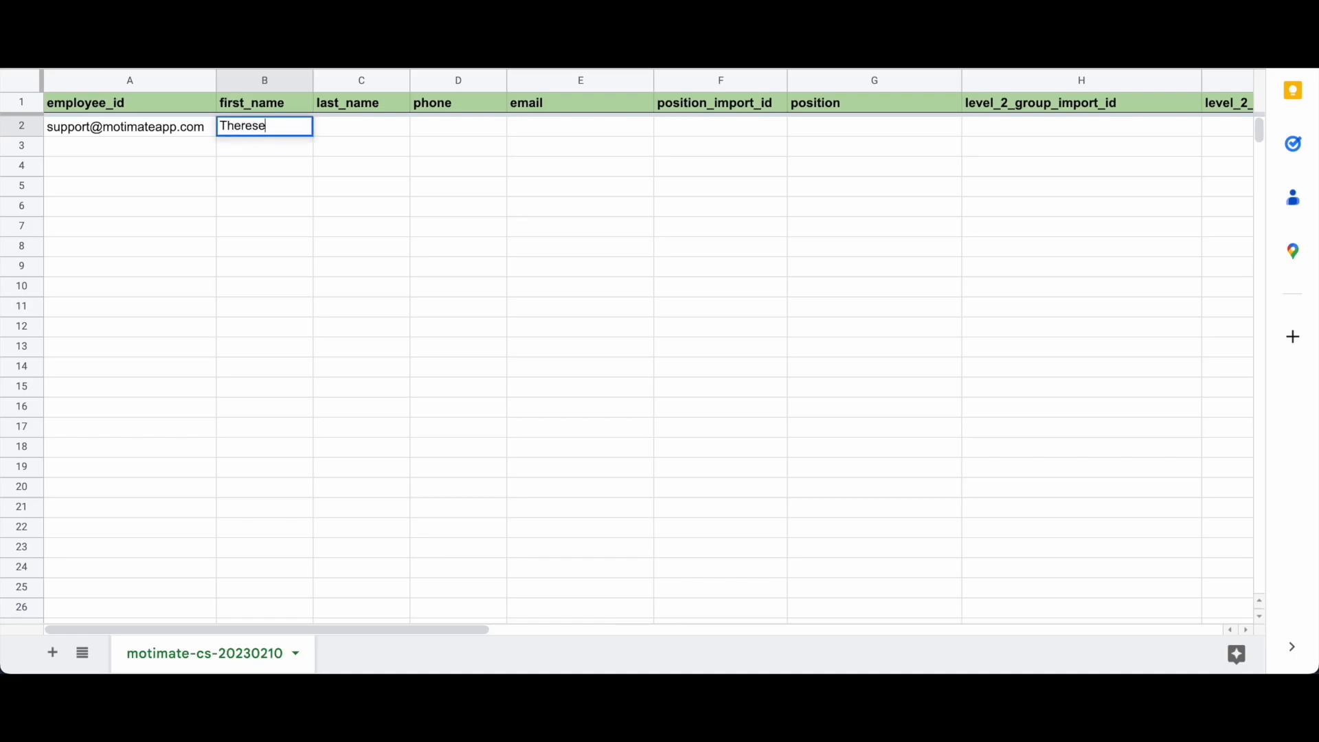
key(Tab)
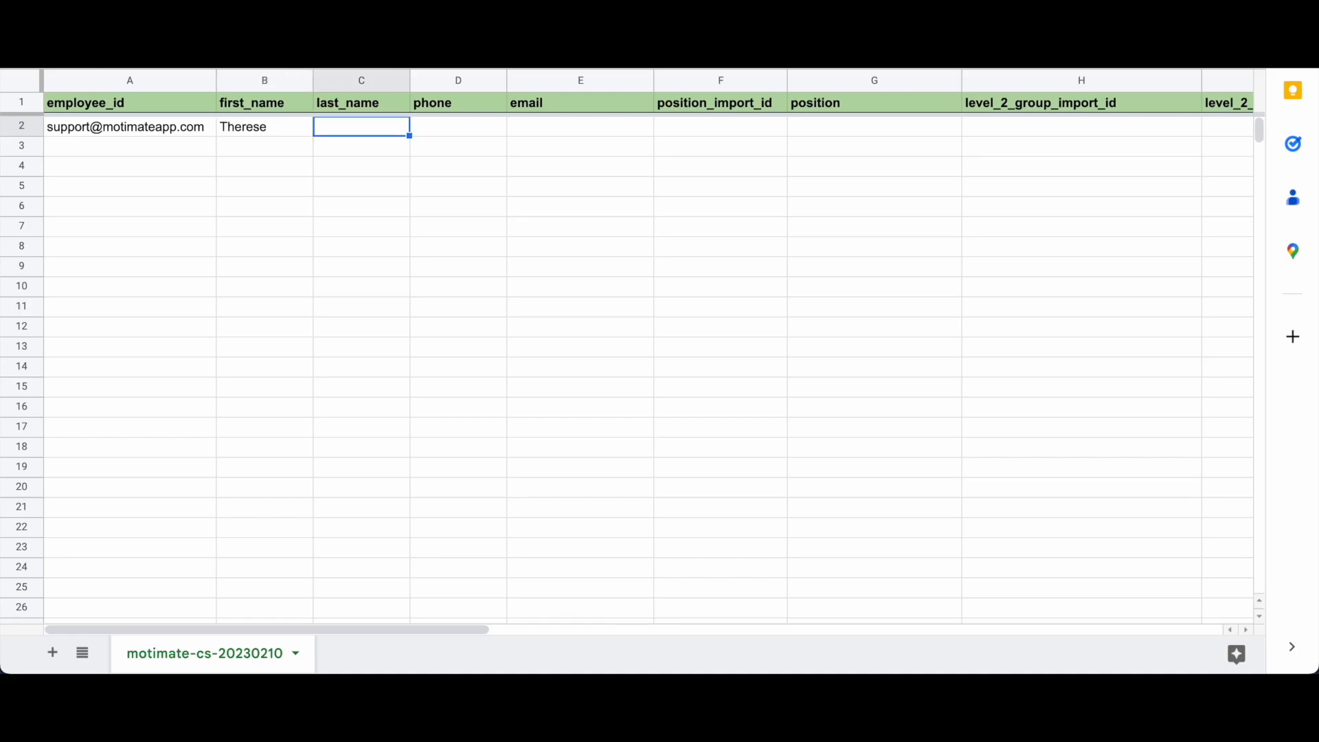
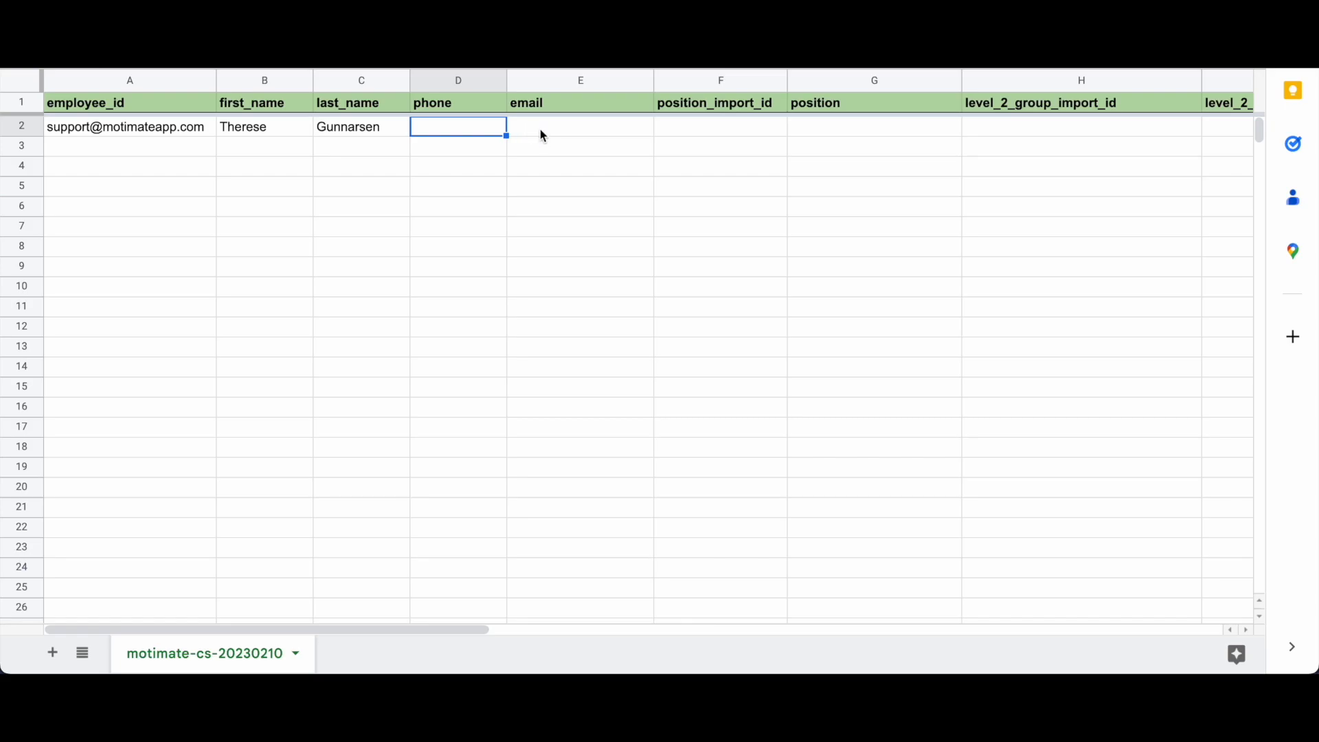
Step: Enter the employee's phone number with a leading + in D2 and their e-mail address in E2
click(541, 127)
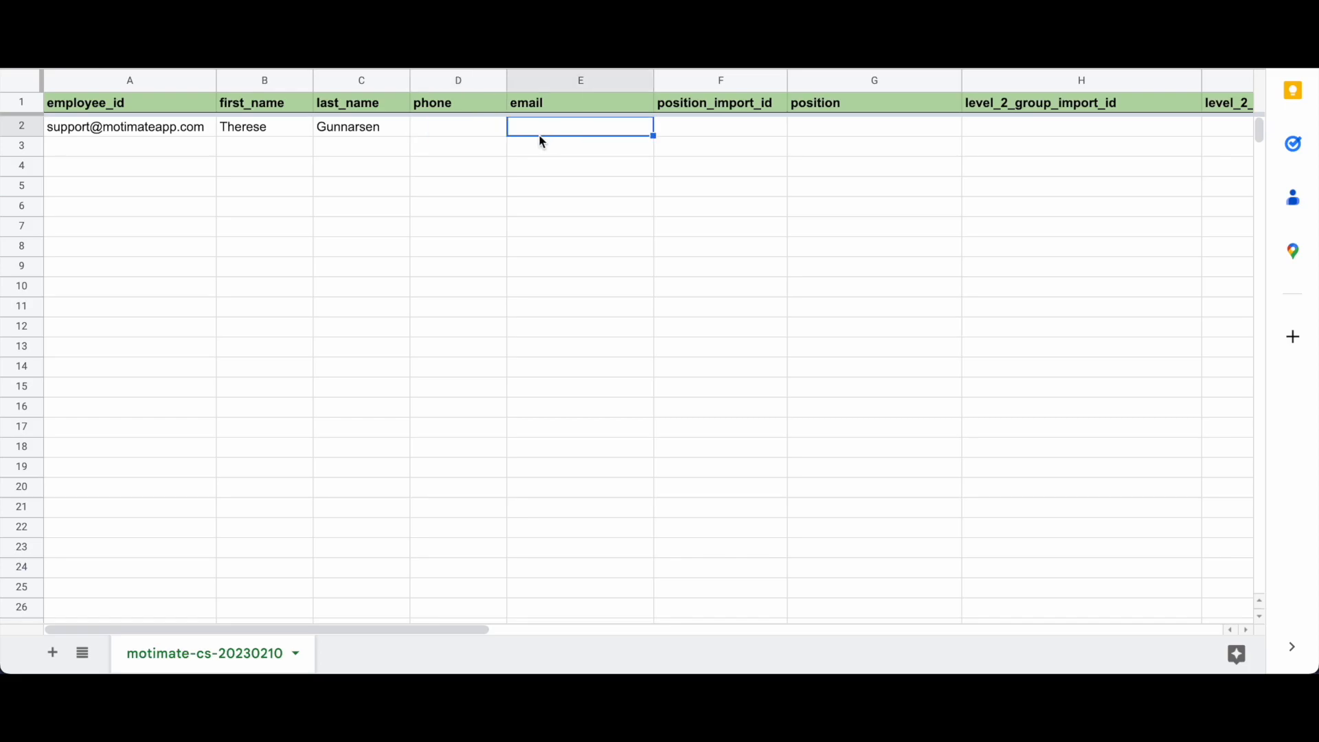
click(445, 140)
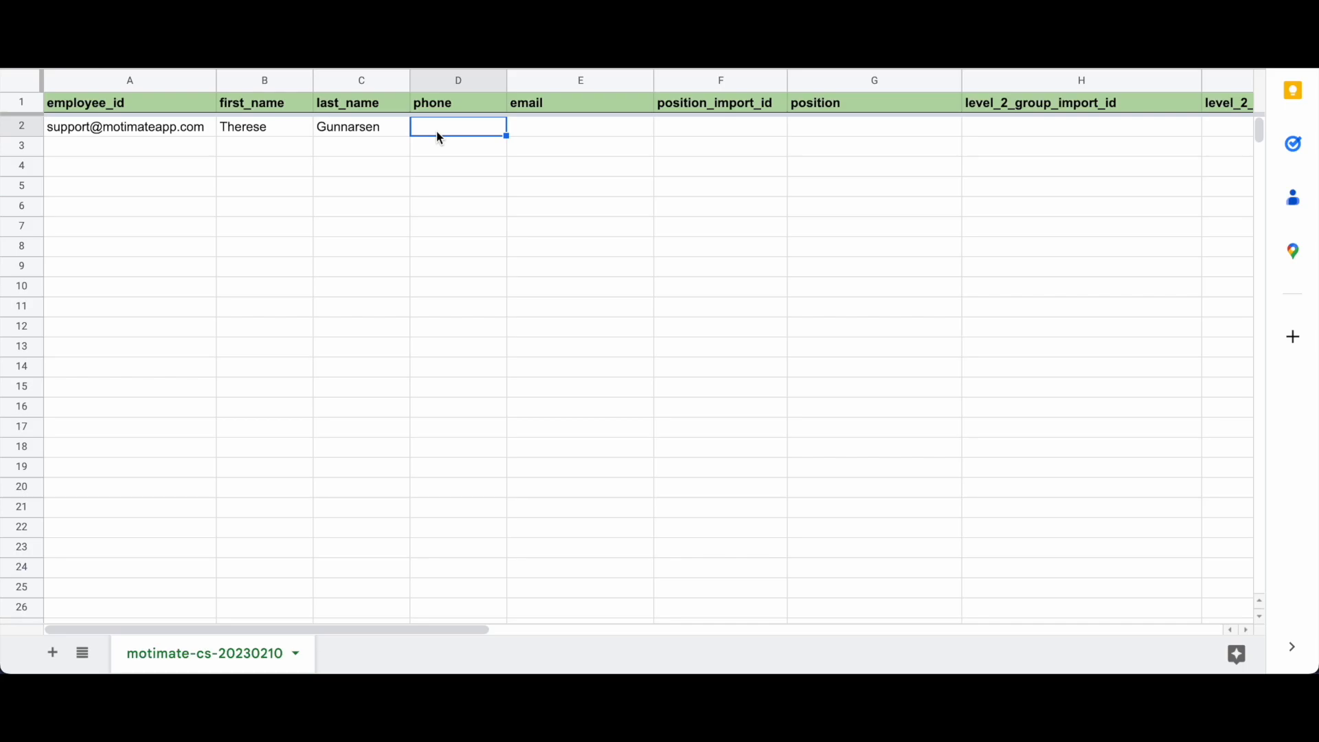
key(Home)
text(+)
key(Return)
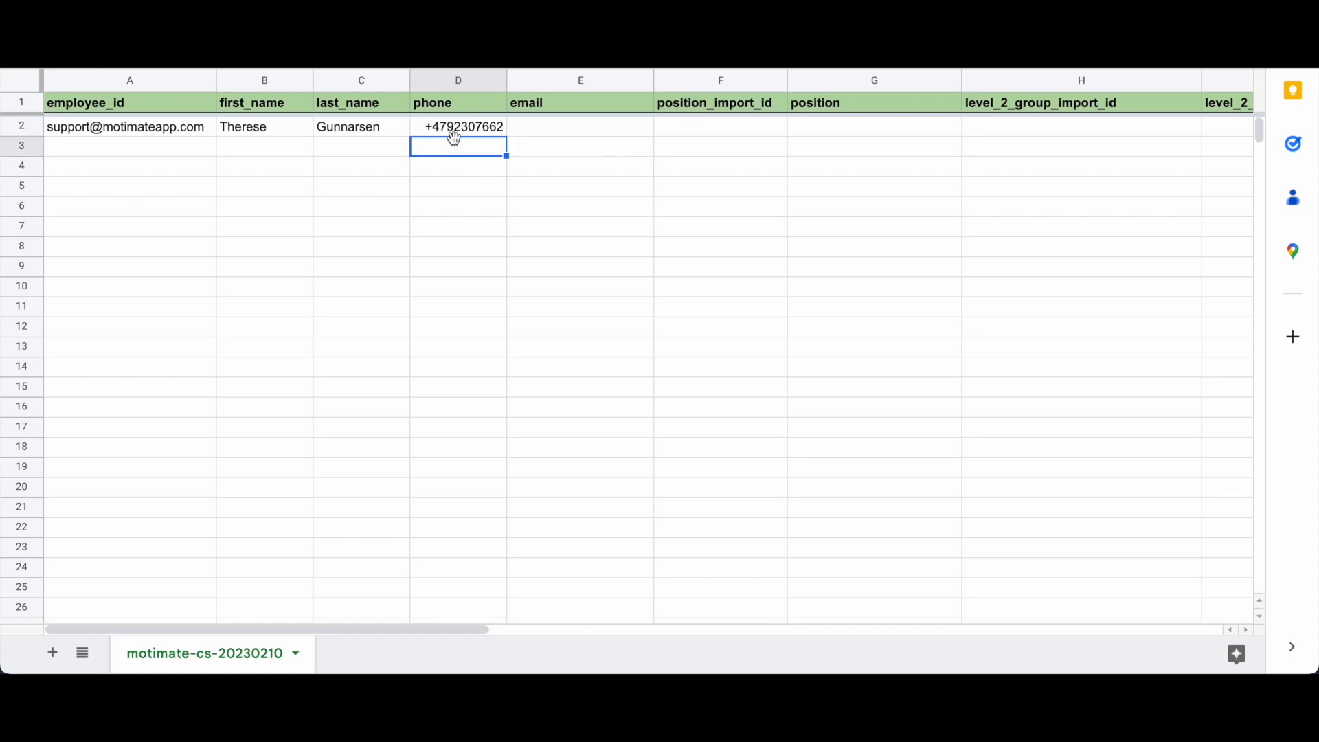
click(487, 134)
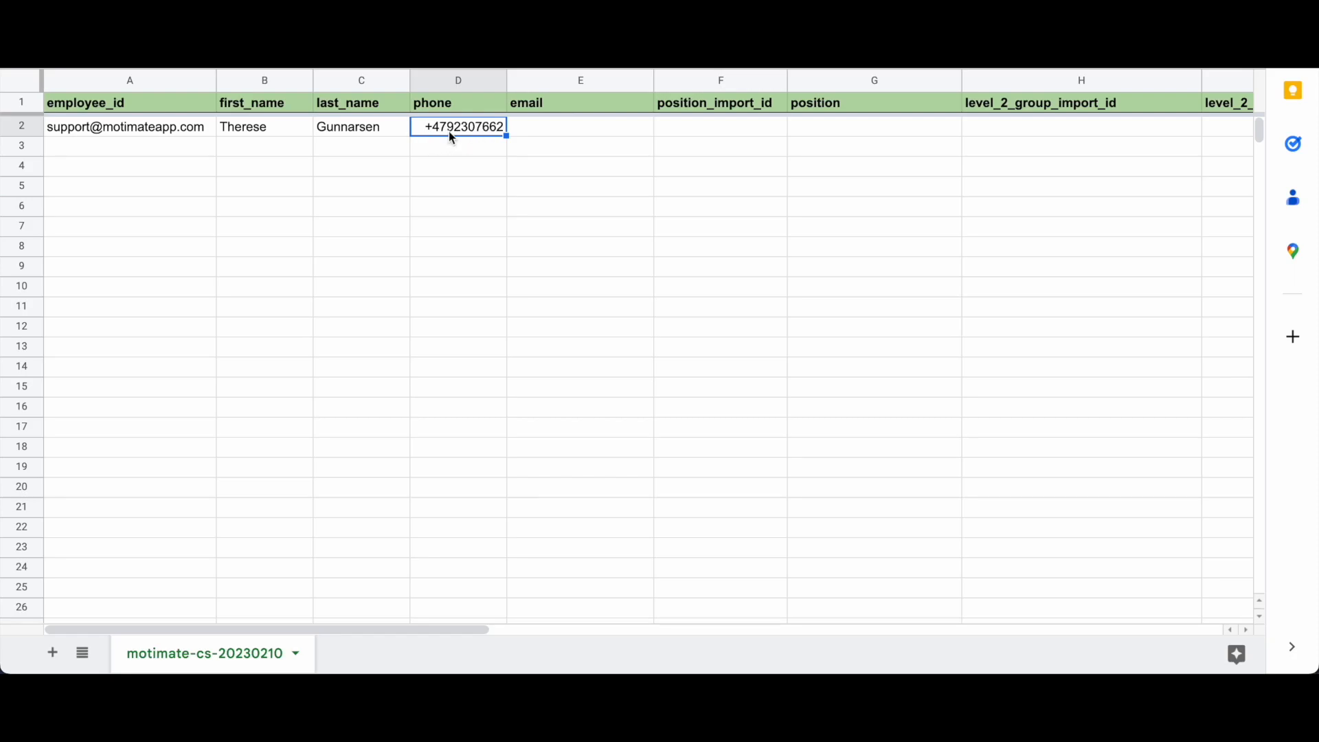
click(537, 131)
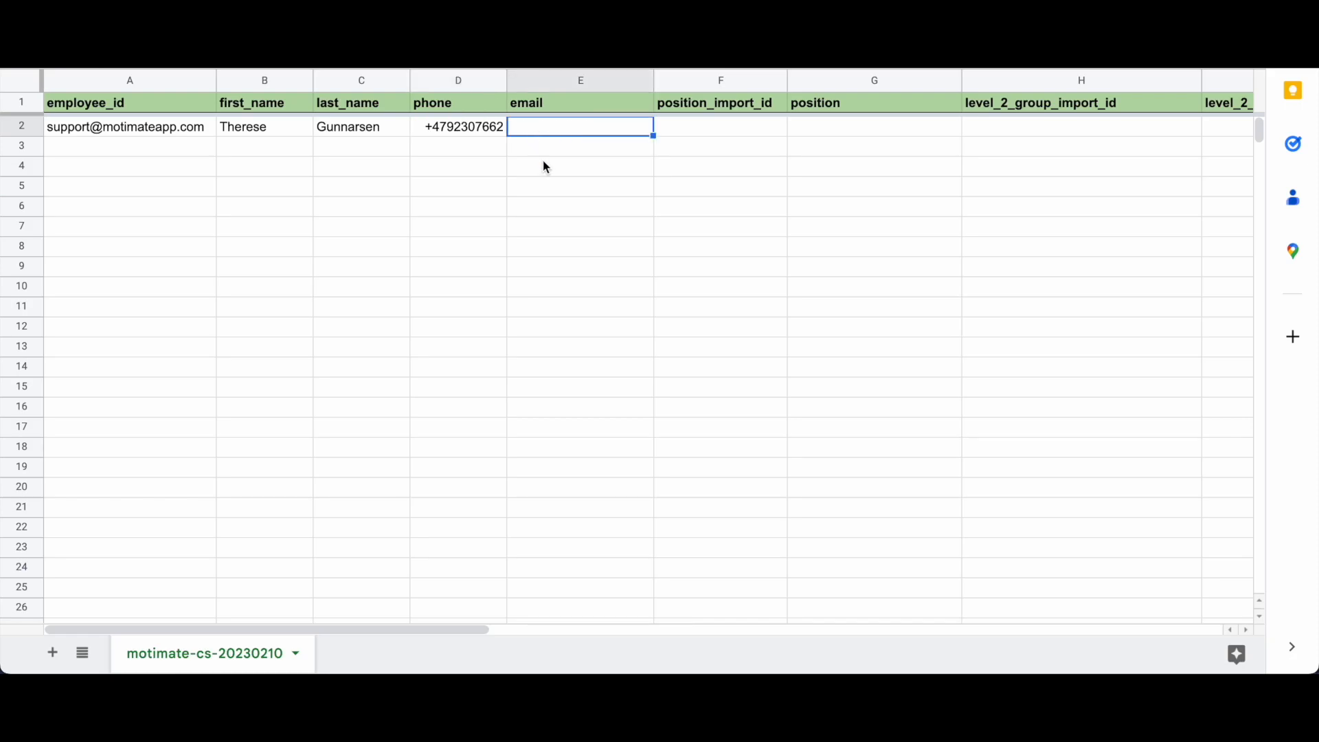
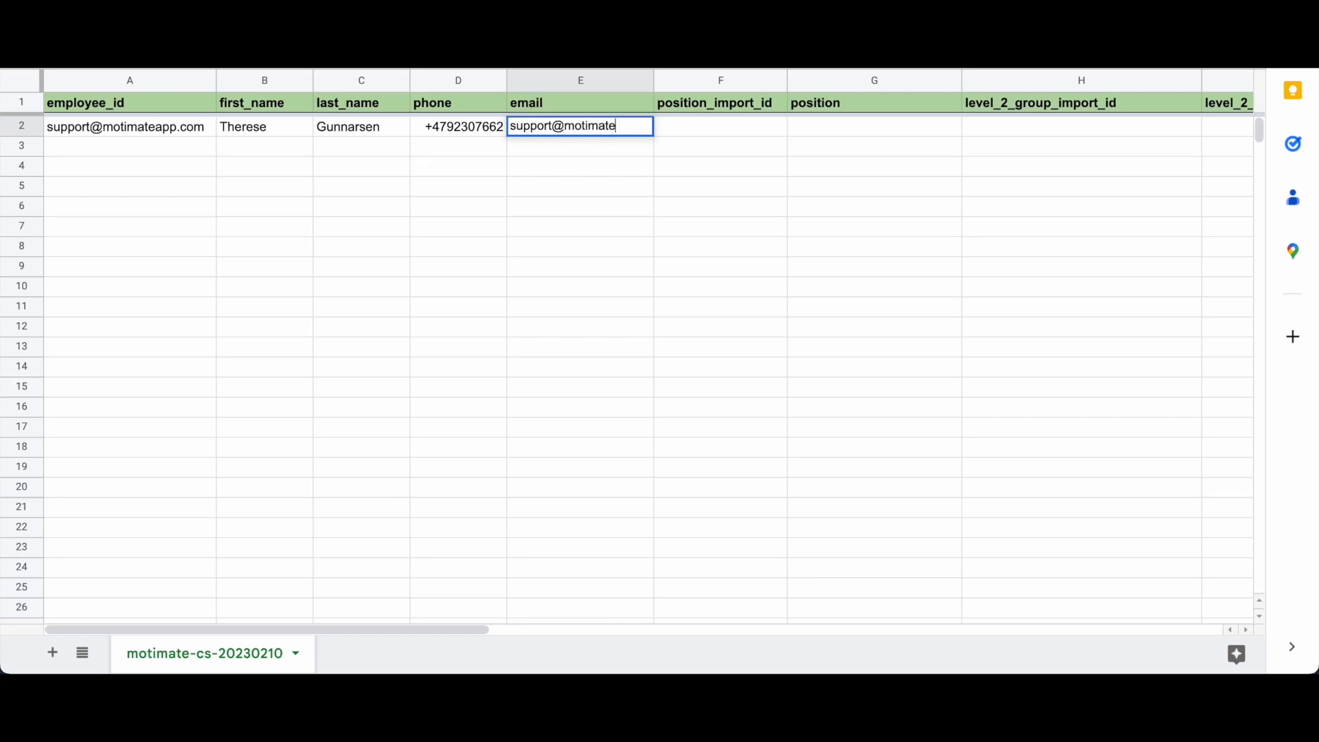
click(564, 146)
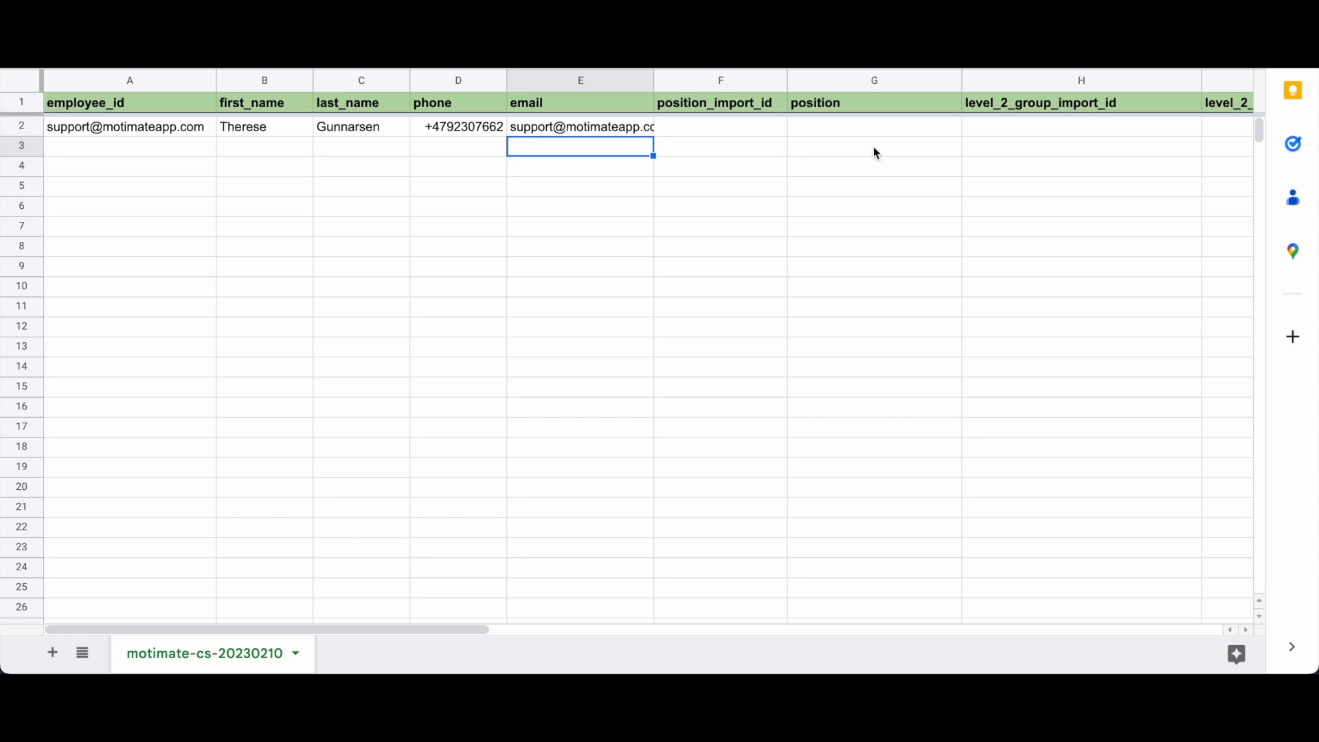
Step: Enter marketing_manager as row 2's position_import_id in F2
click(677, 135)
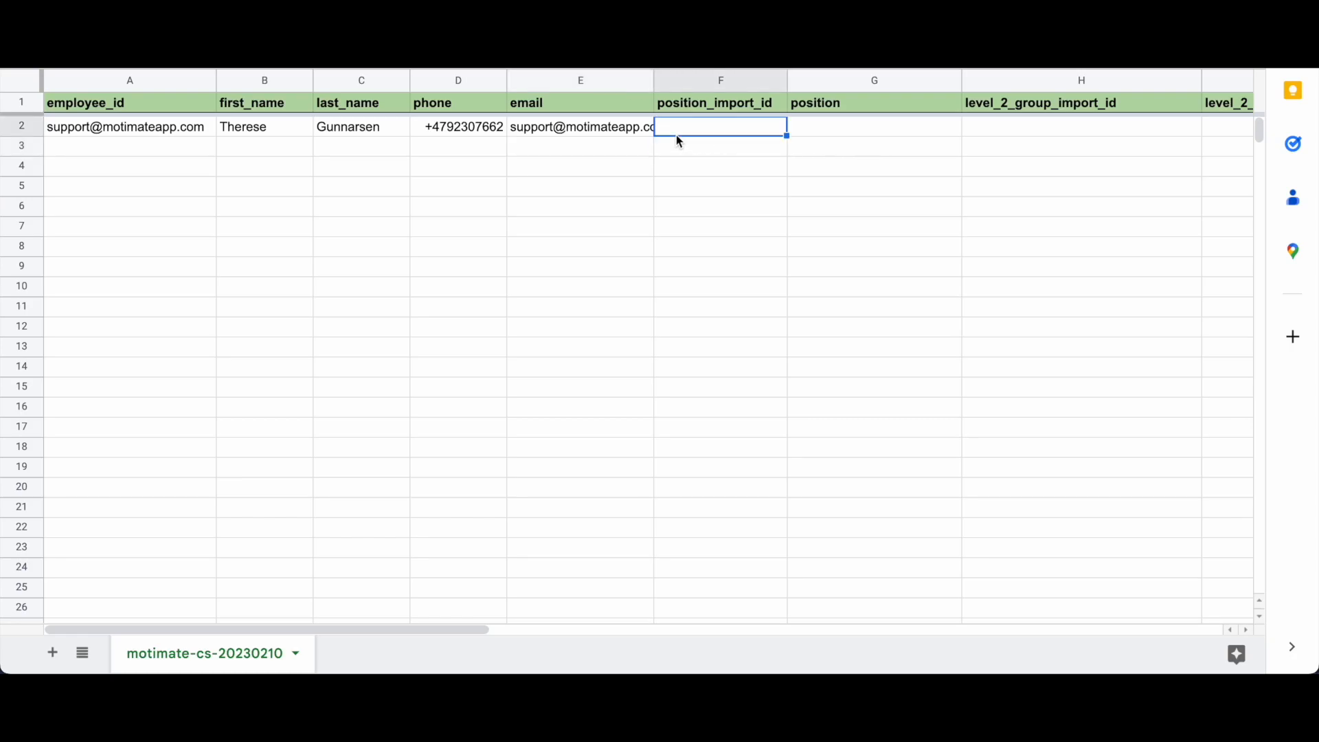
double_click(745, 129)
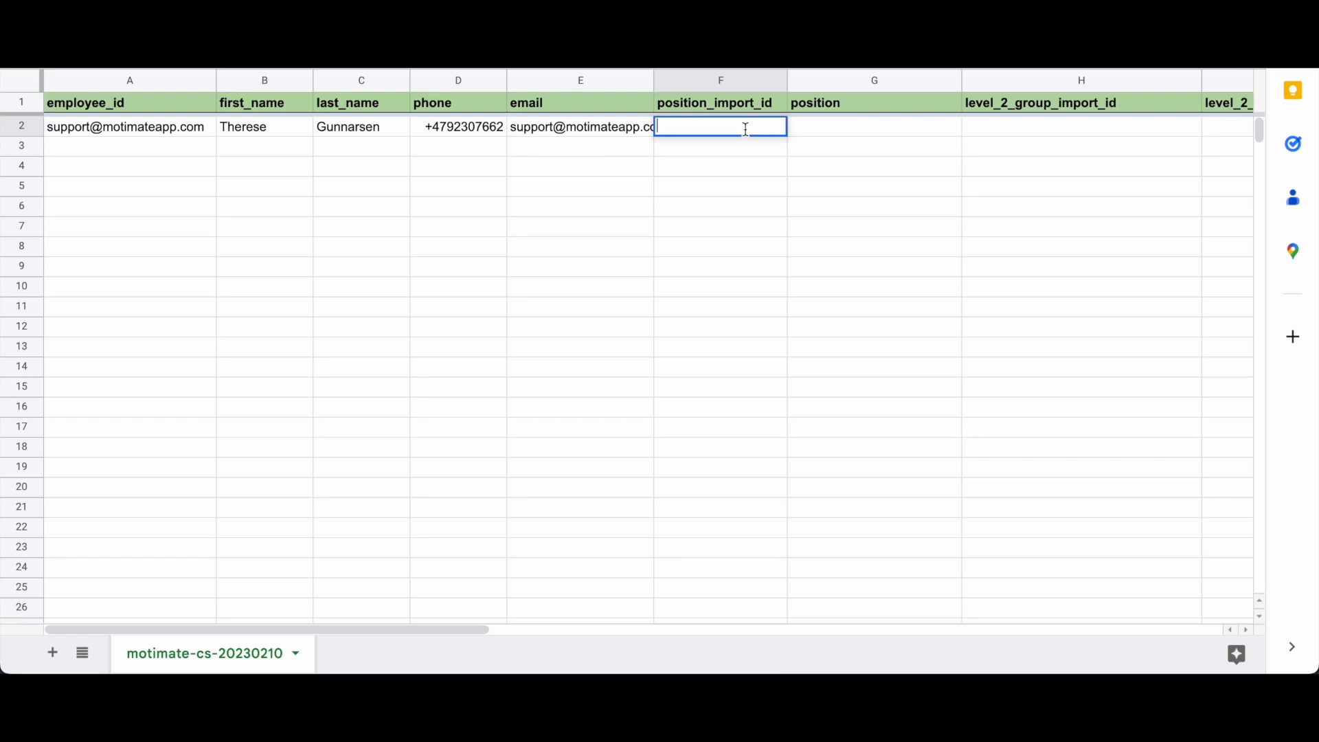
click(761, 105)
click(838, 106)
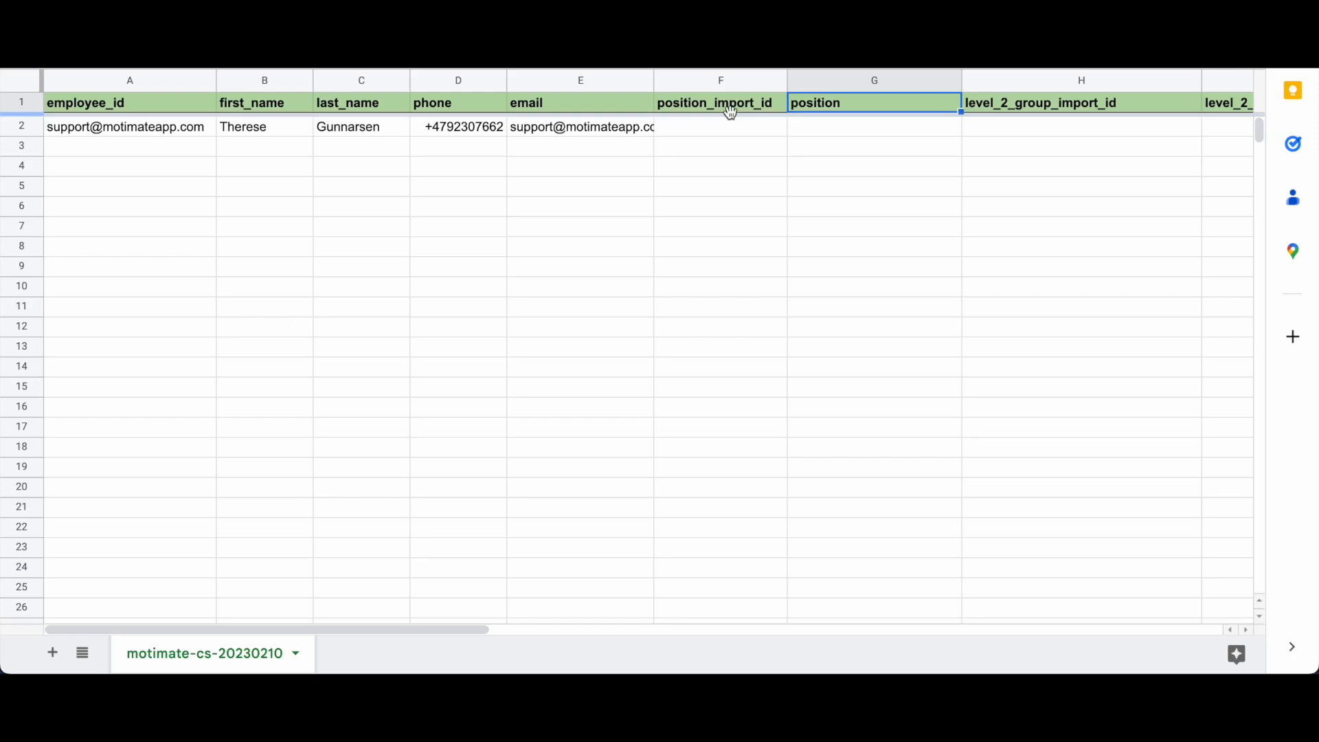
click(742, 110)
click(826, 105)
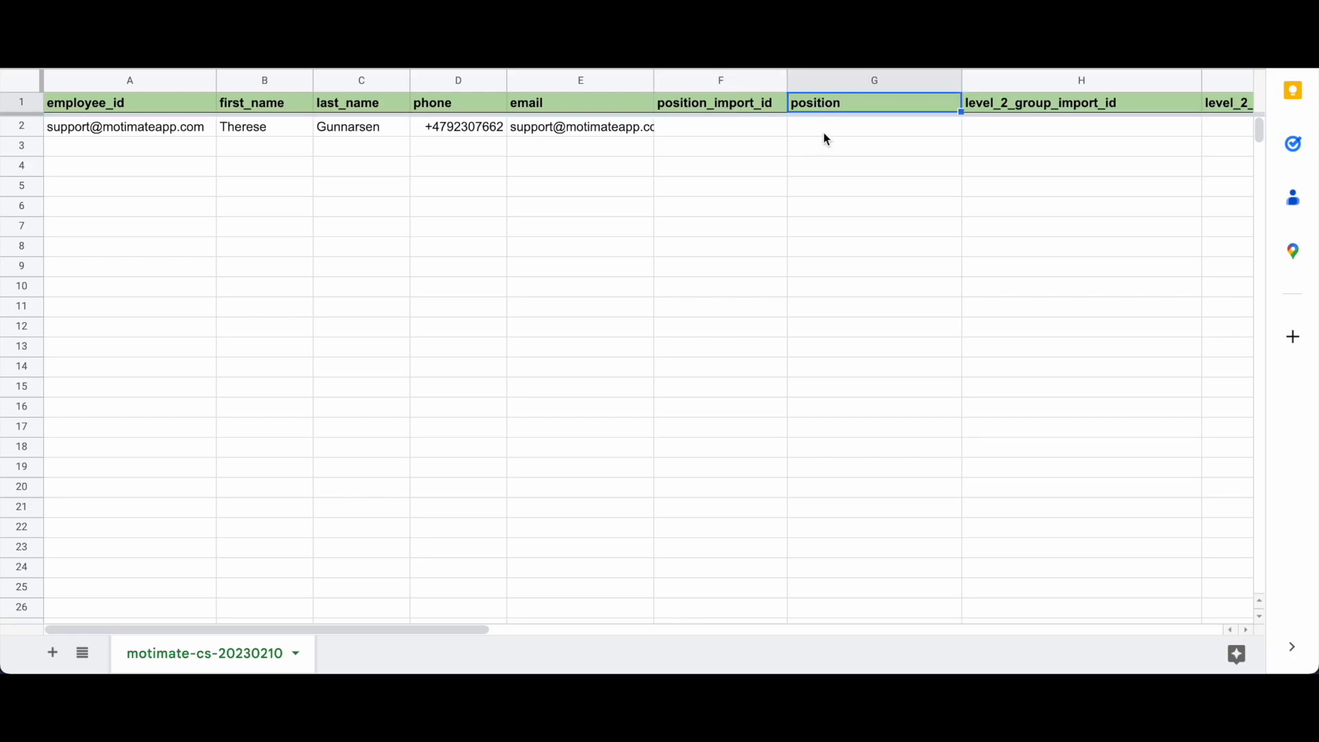
double_click(674, 129)
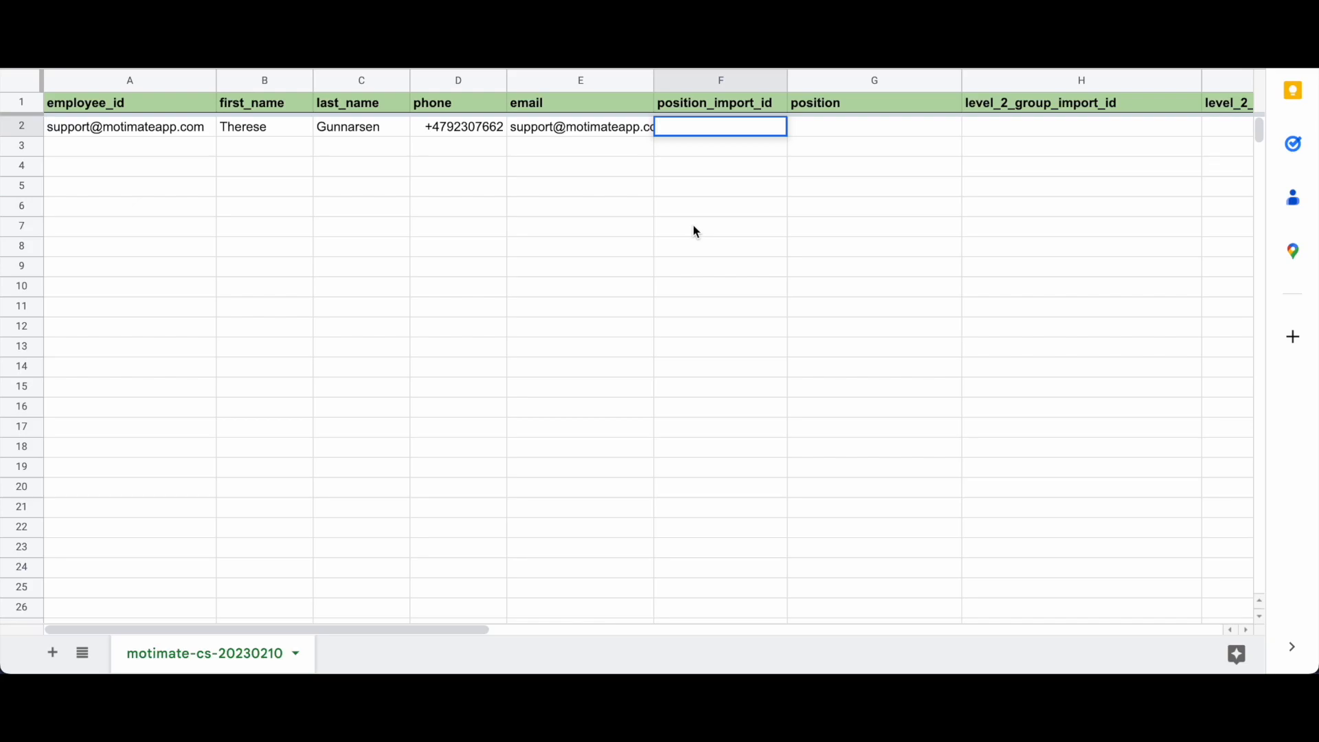
text(marketing_manager)
key(Return)
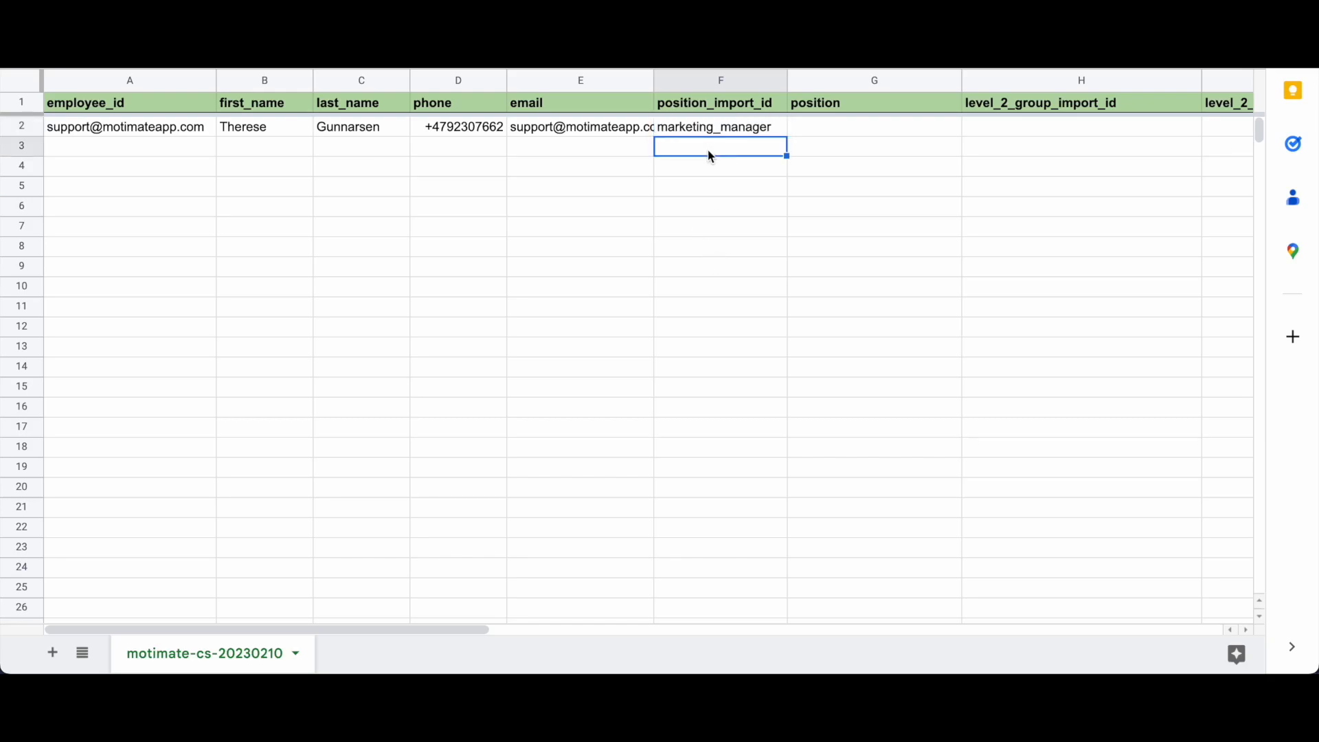
click(715, 133)
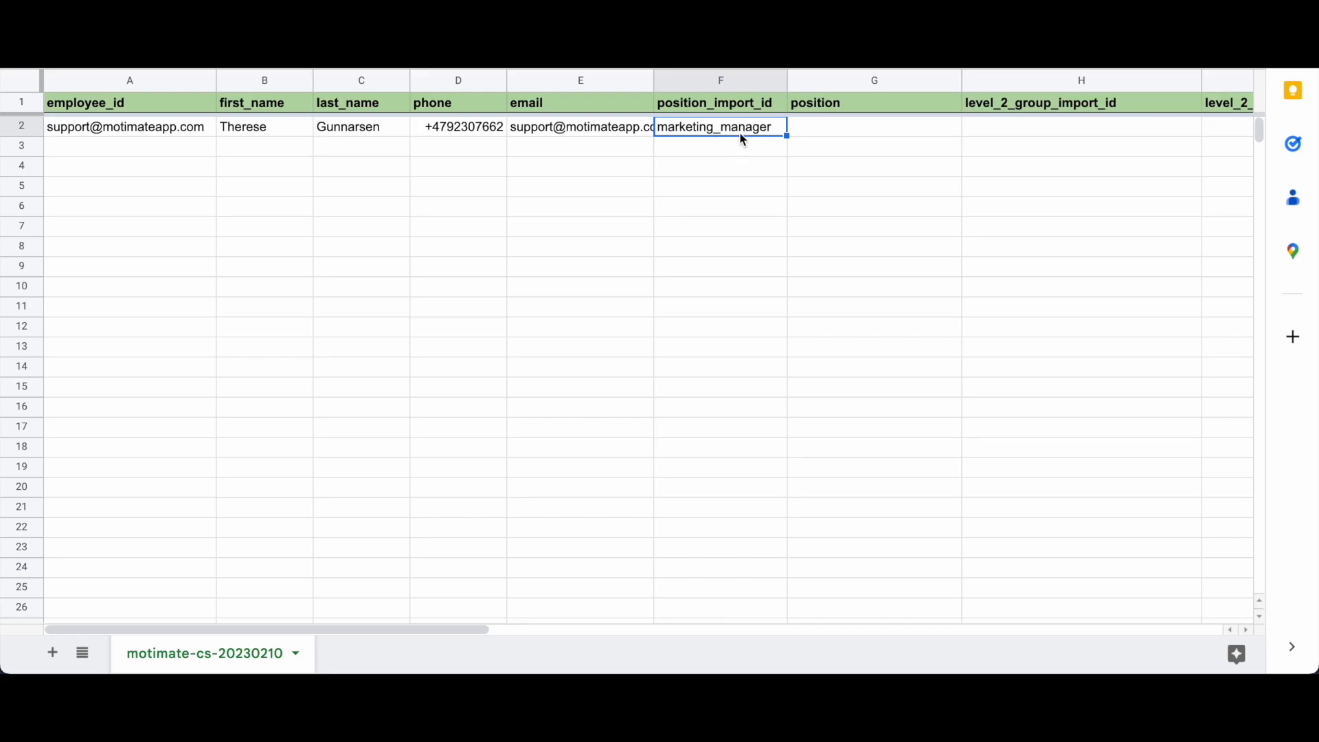
Step: Enter Marketing Manager as row 2's position in G2
click(801, 134)
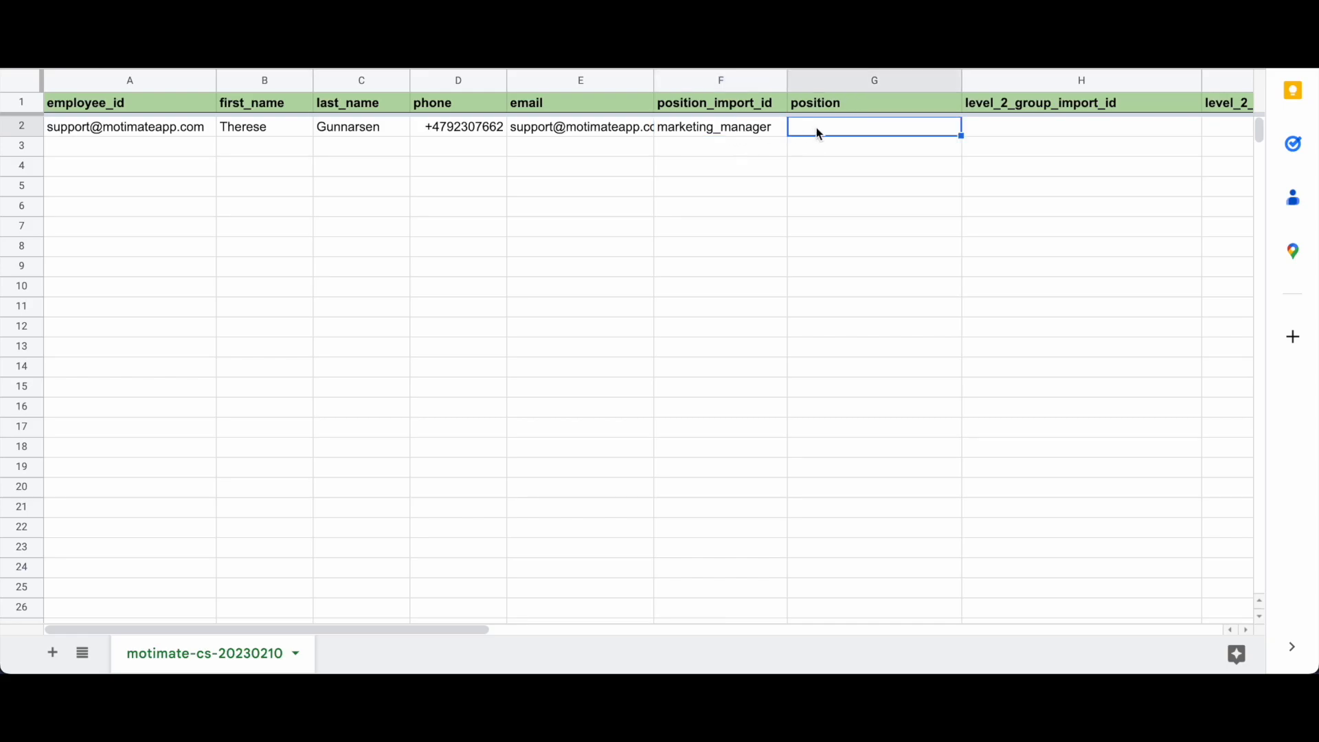
double_click(817, 126)
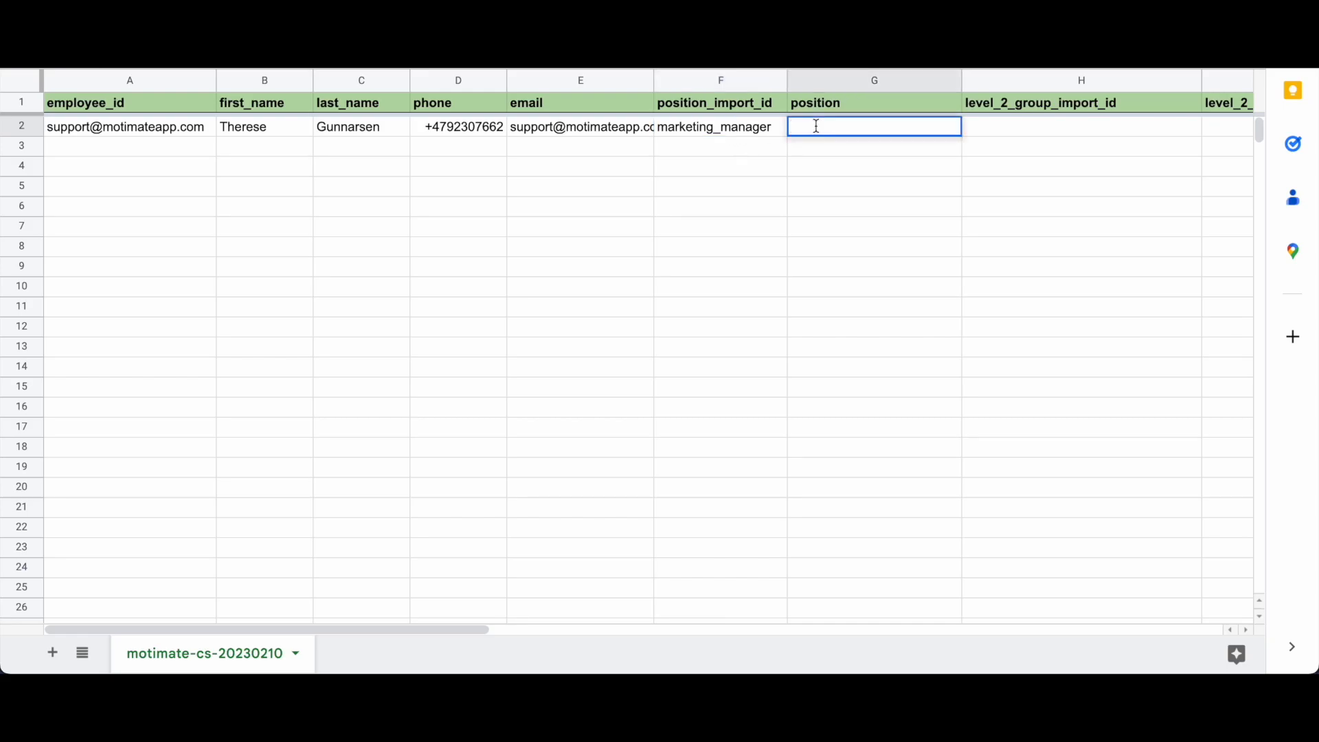
text(Marketing Manager)
key(Return)
scroll(886, 142, right, 5)
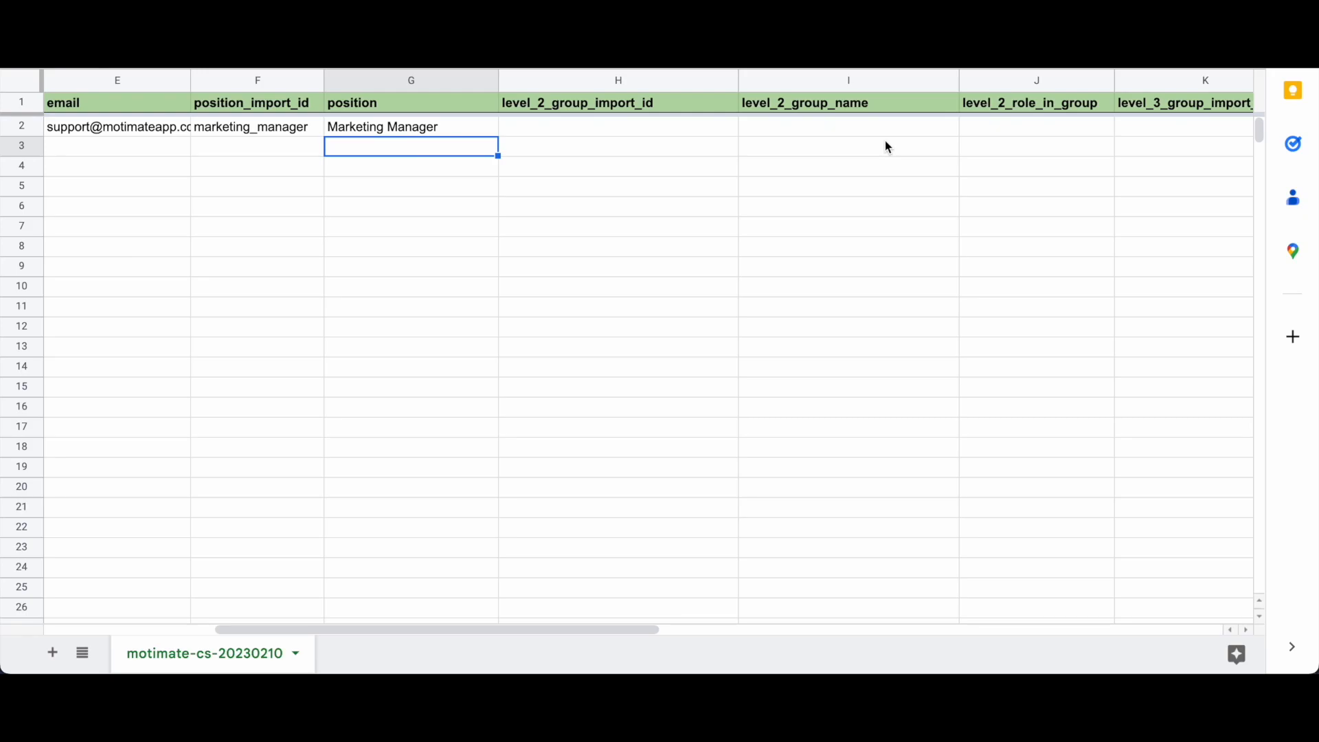
click(682, 130)
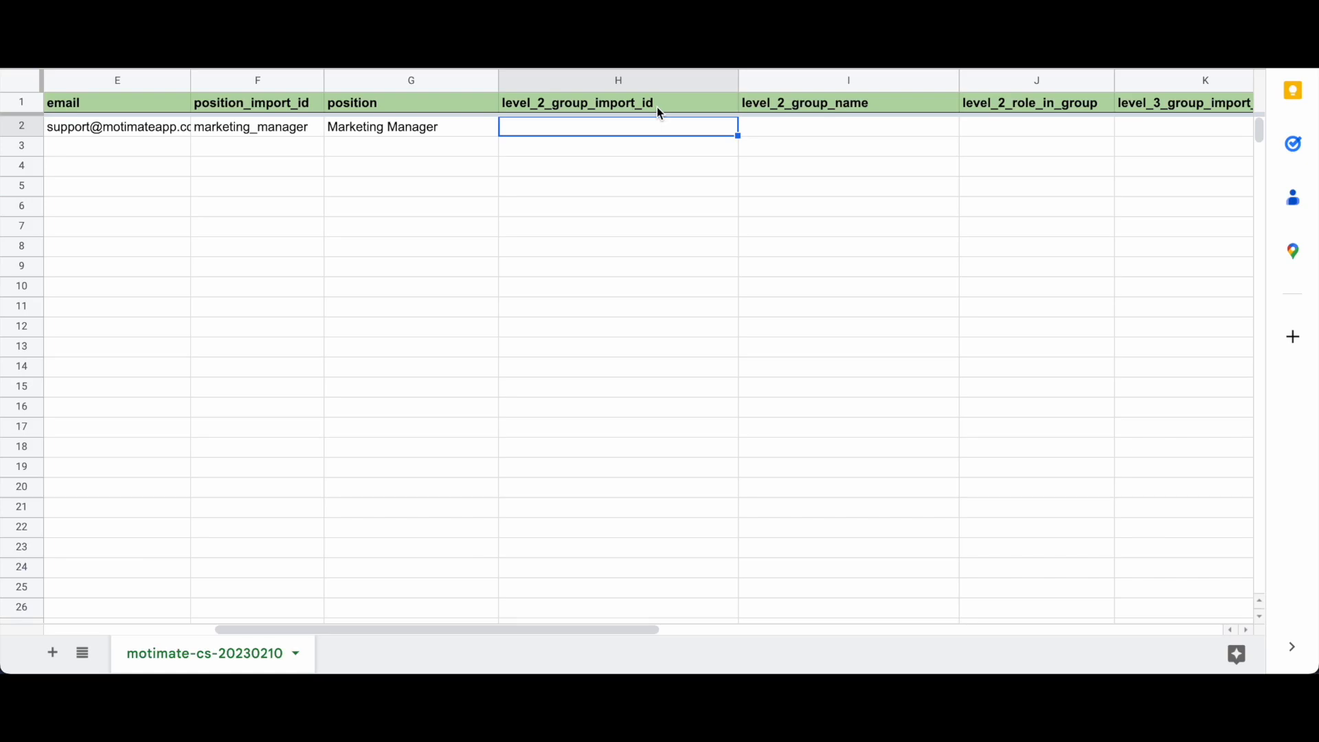
Step: Enter marketing as level_2_group_import_id in H2 and Marketing as level_2_group_name in I2
double_click(570, 130)
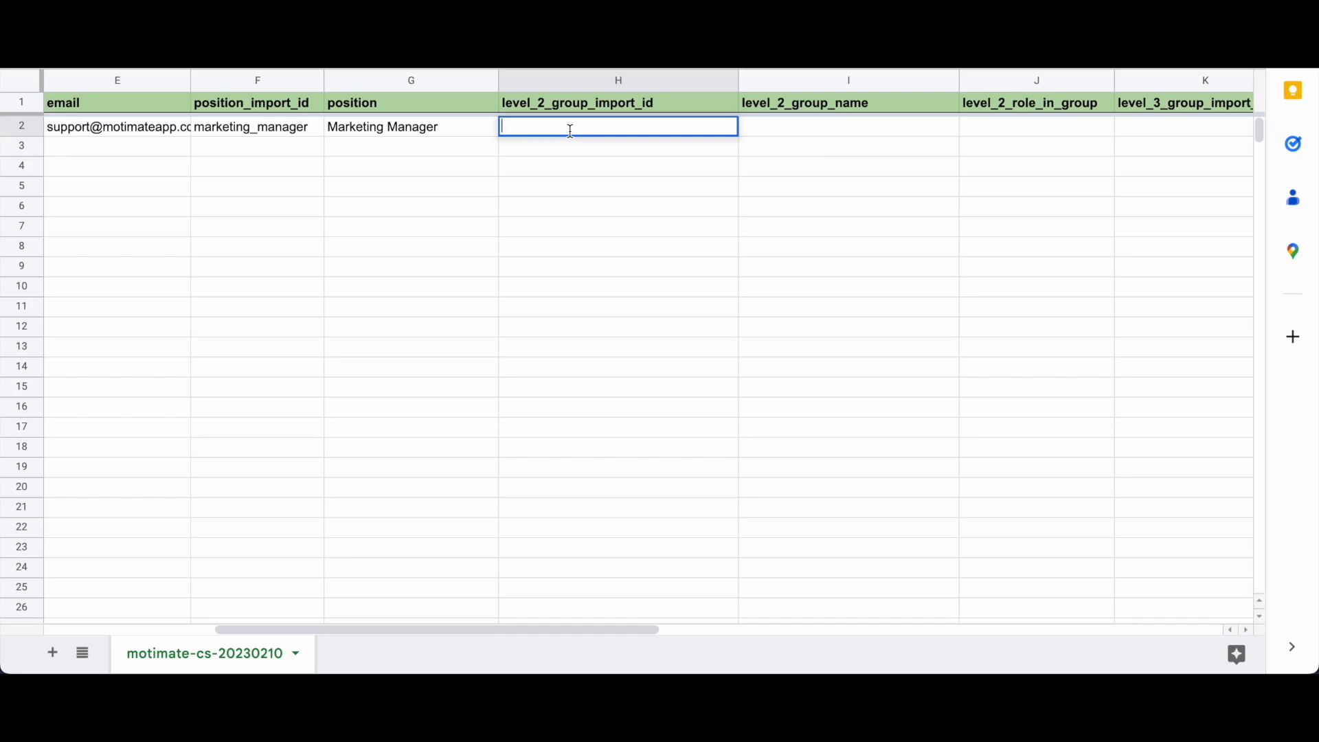
text(marketing)
double_click(533, 127)
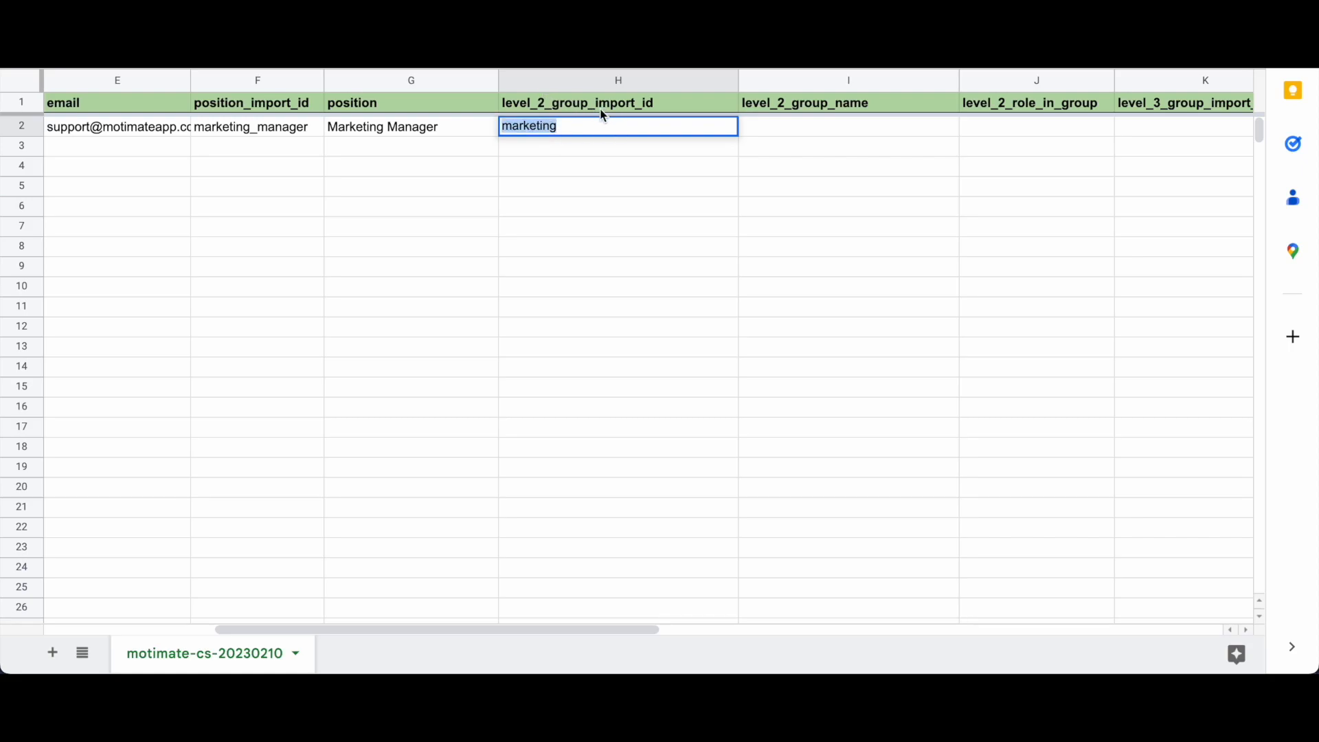
click(566, 128)
double_click(532, 129)
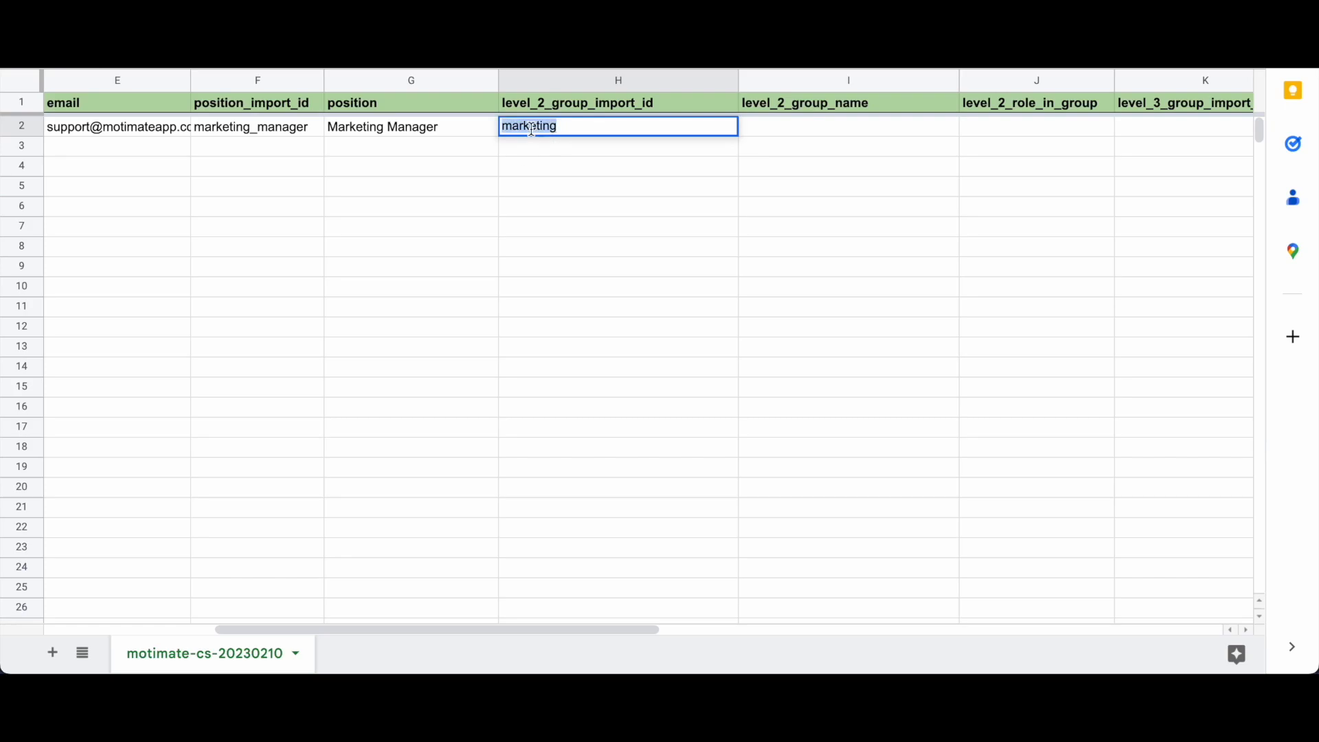
click(602, 129)
double_click(789, 121)
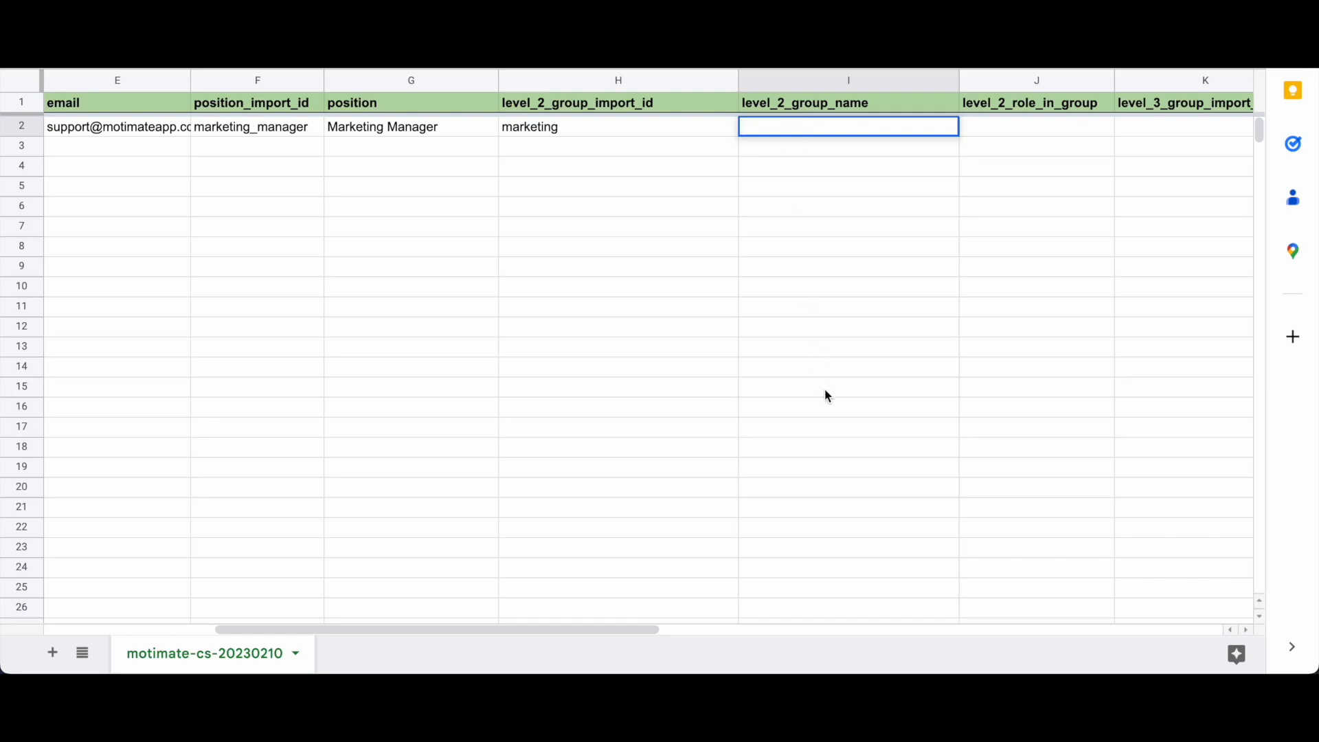
text(Marketing)
click(799, 152)
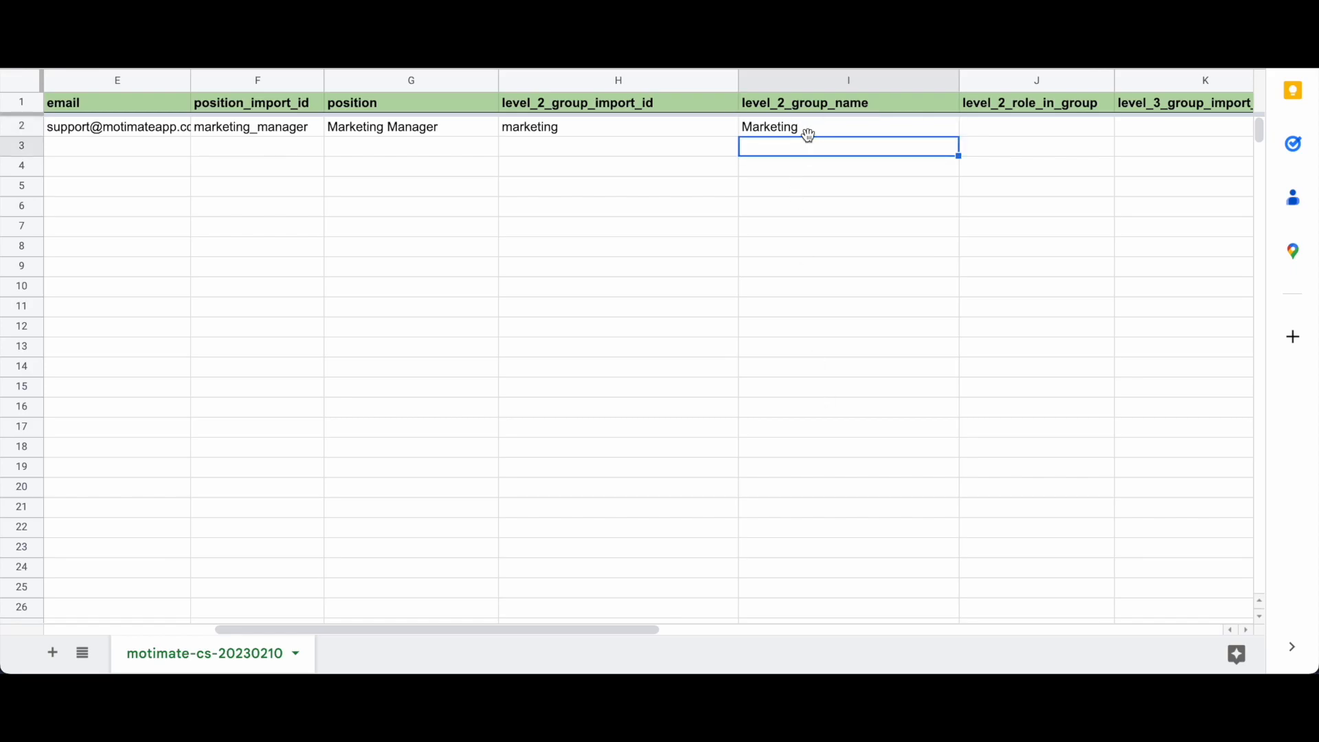
click(808, 132)
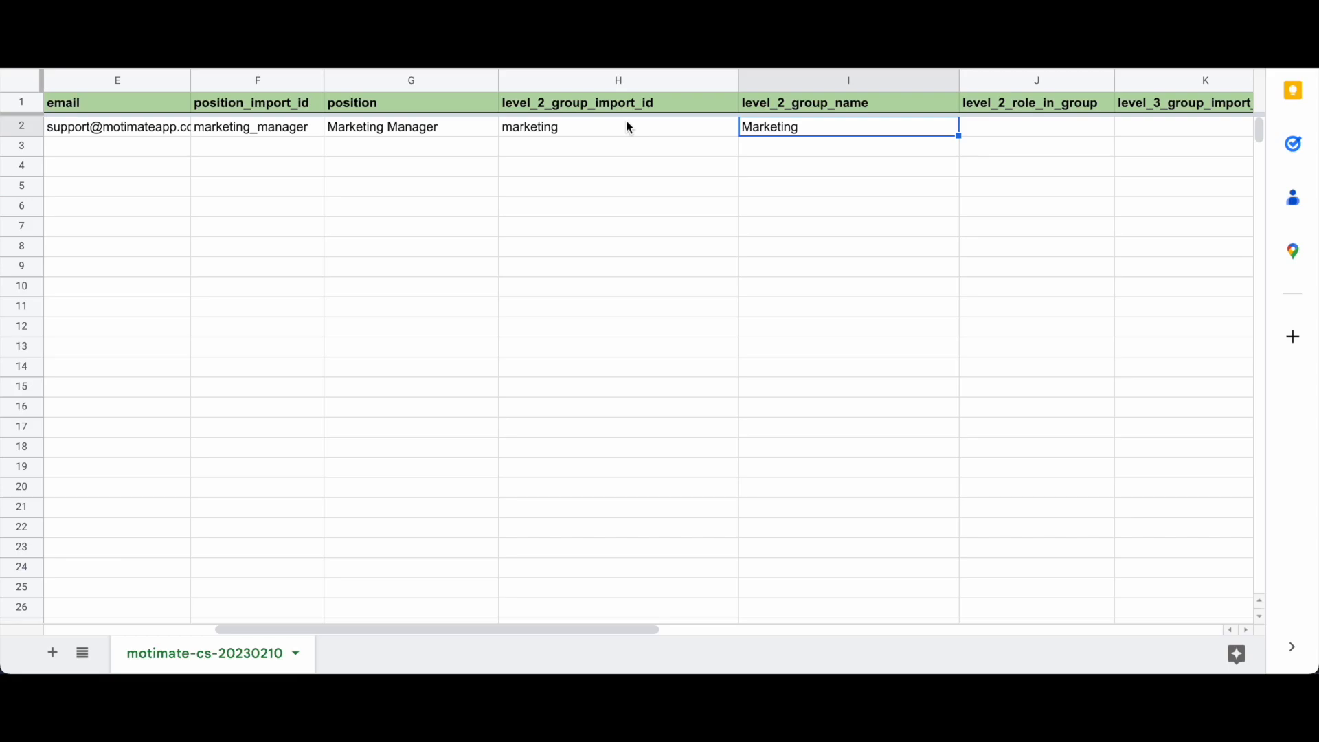
scroll(995, 200, right, 2)
click(899, 135)
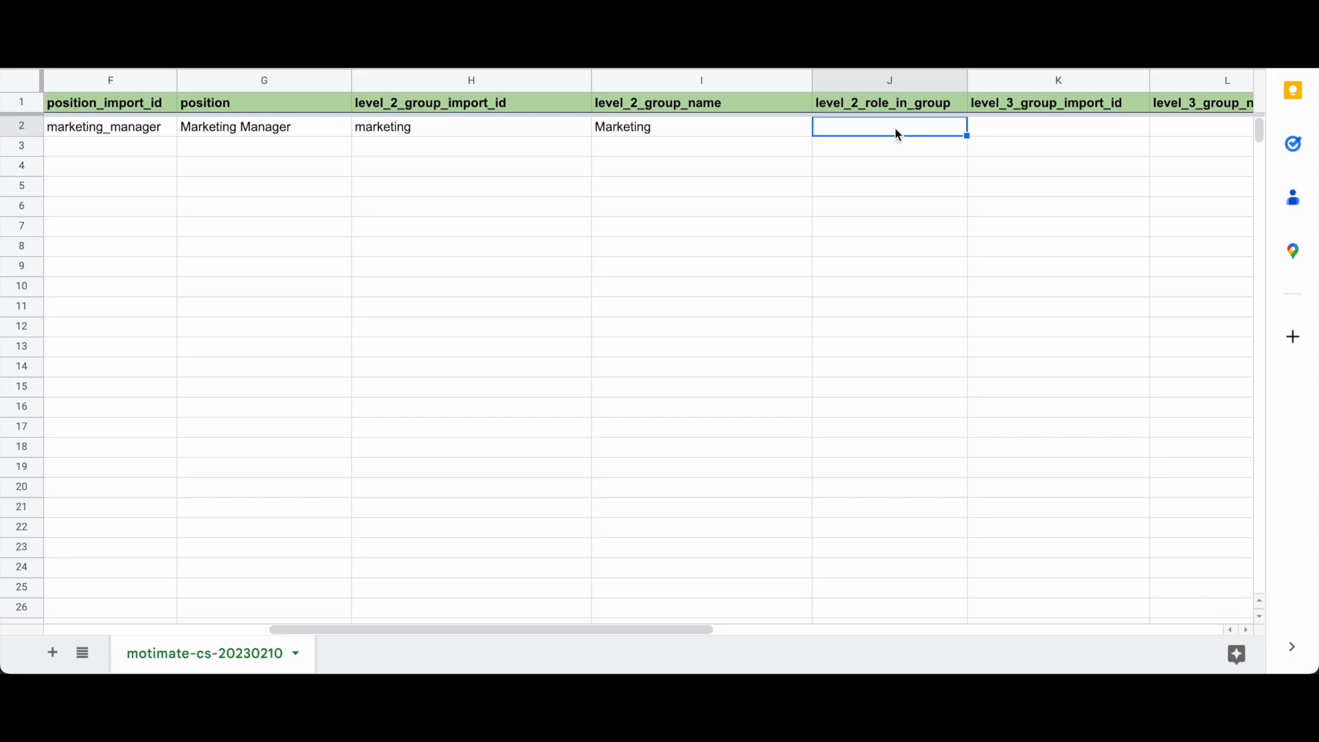
Step: Set row 2's level_2_role_in_group in J2 to 1, replacing an initial 0
double_click(898, 134)
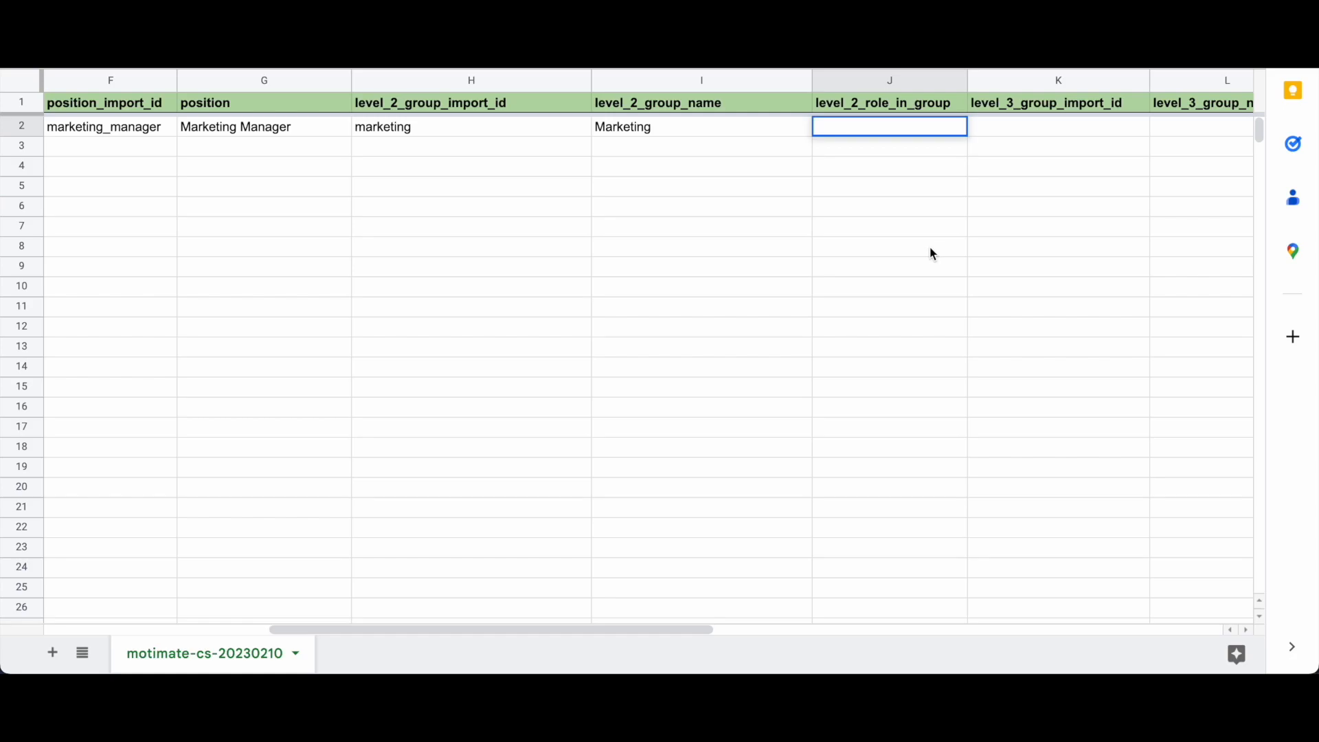
text(0)
key(Return)
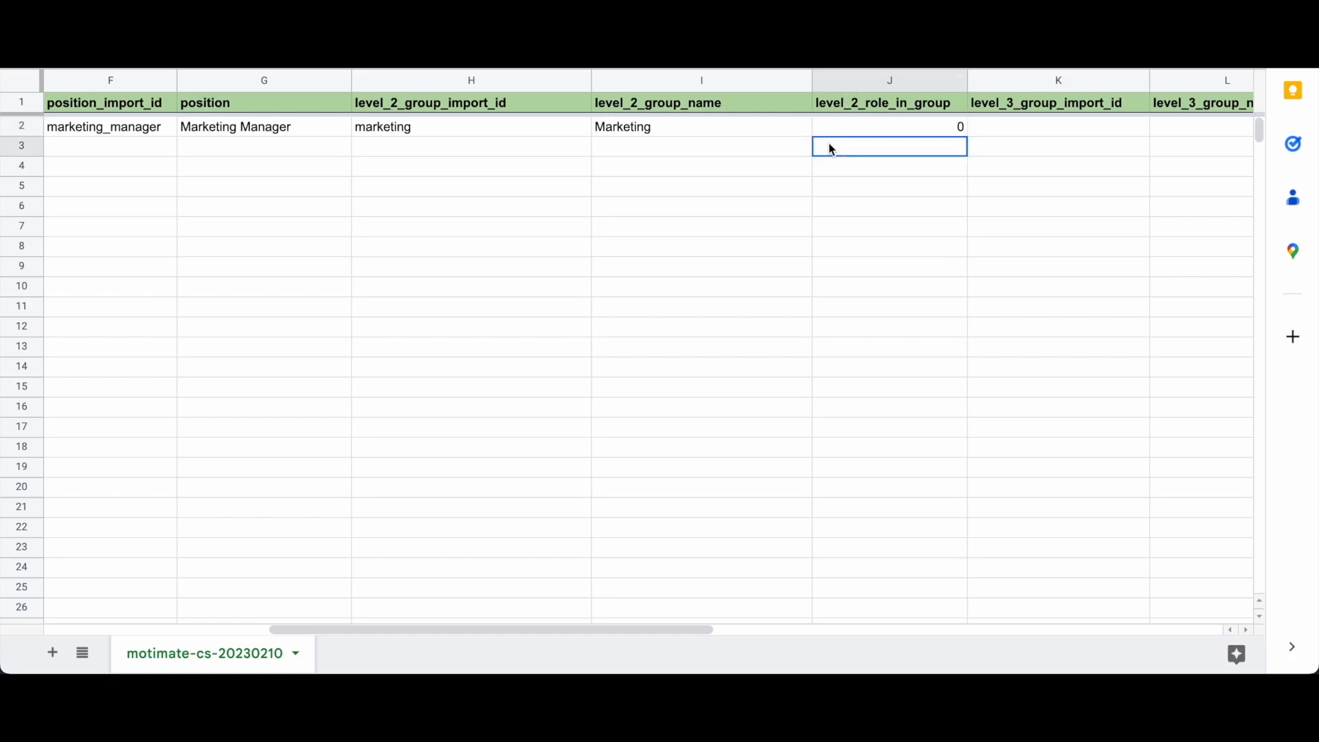
double_click(915, 125)
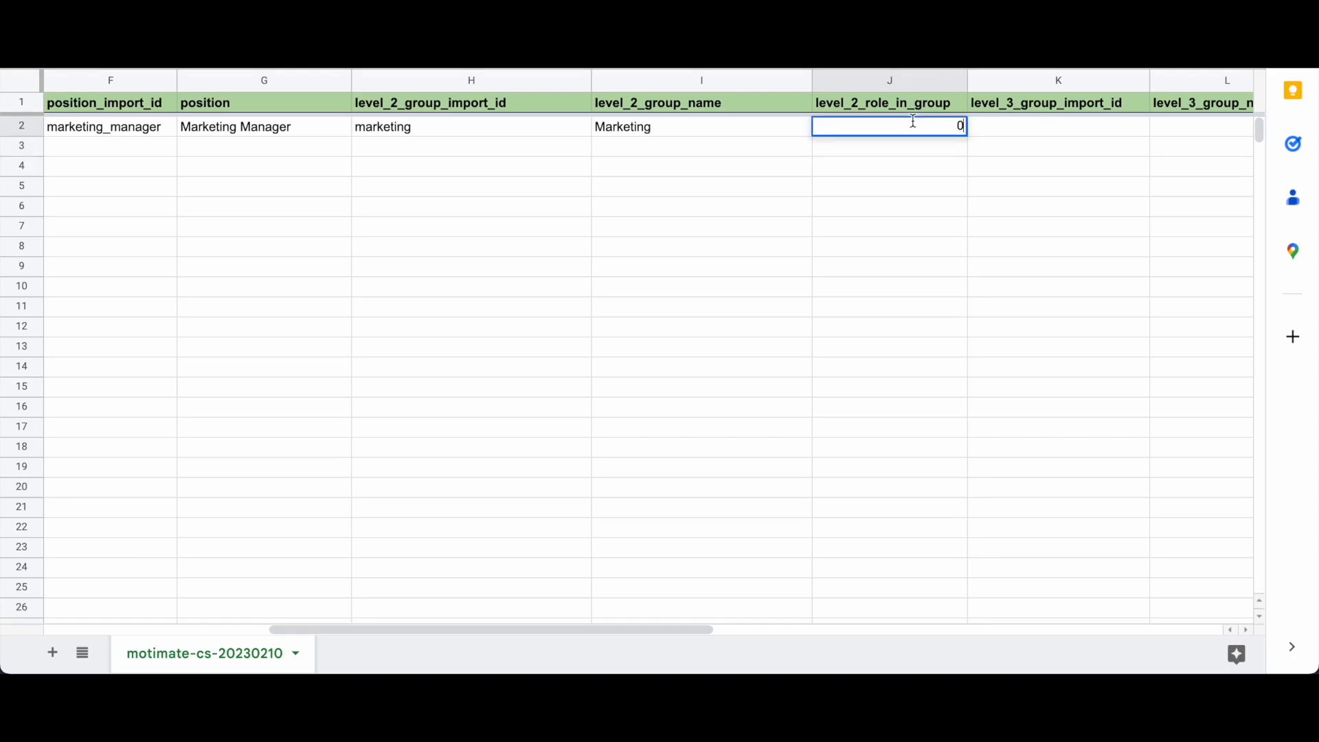
key(BackSpace)
click(905, 150)
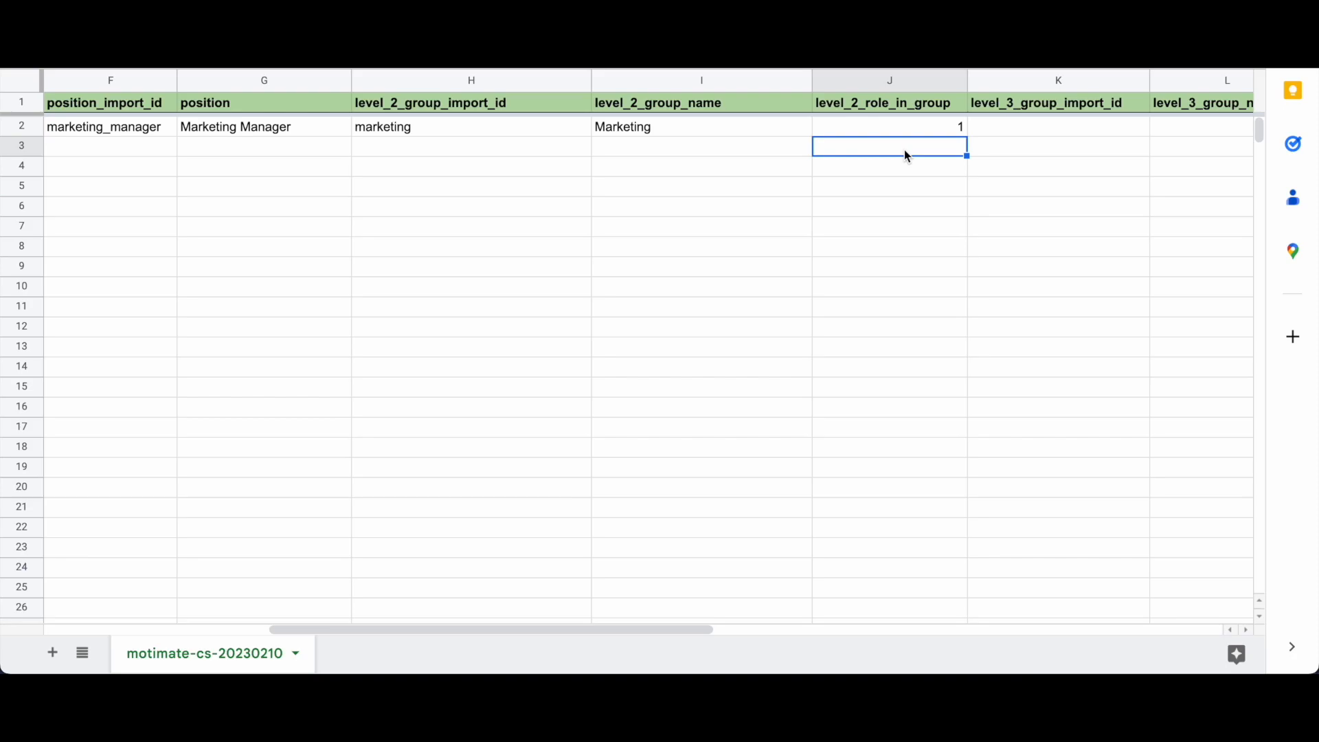
scroll(906, 152, right, 1)
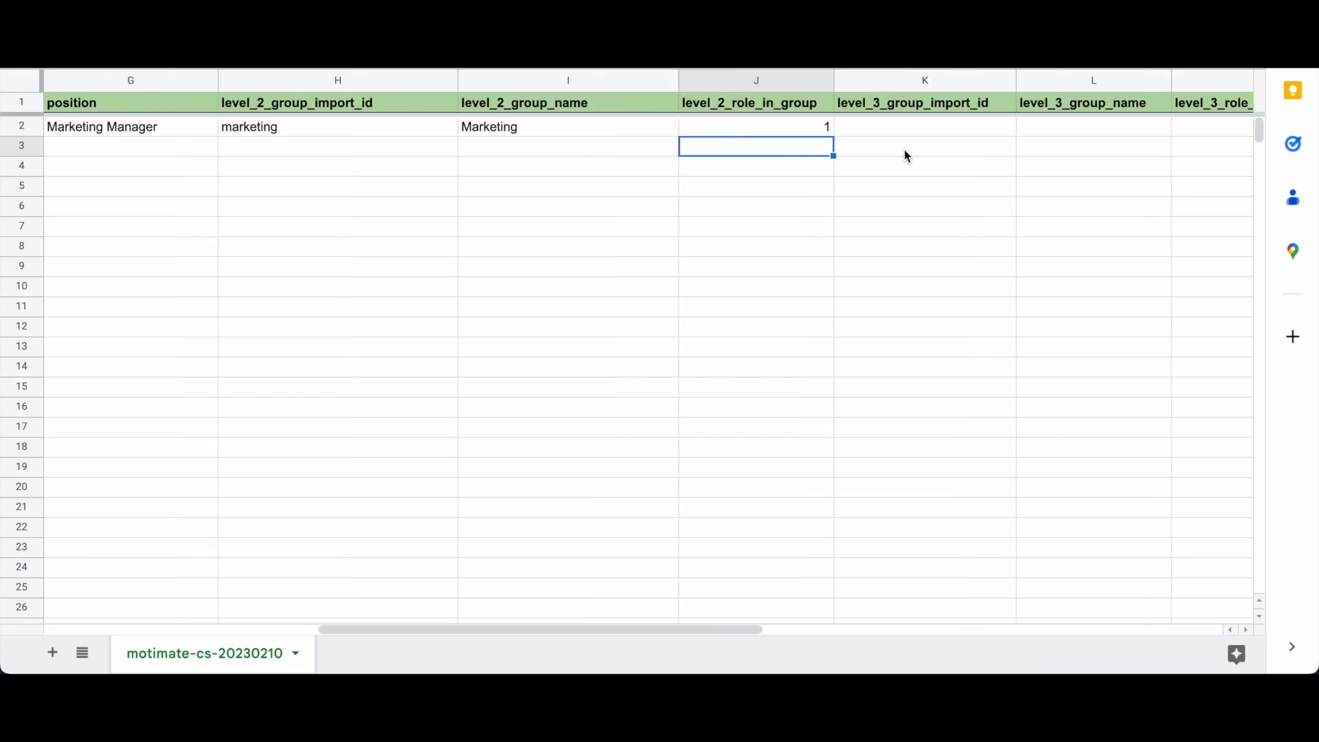
scroll(899, 157, right, 1)
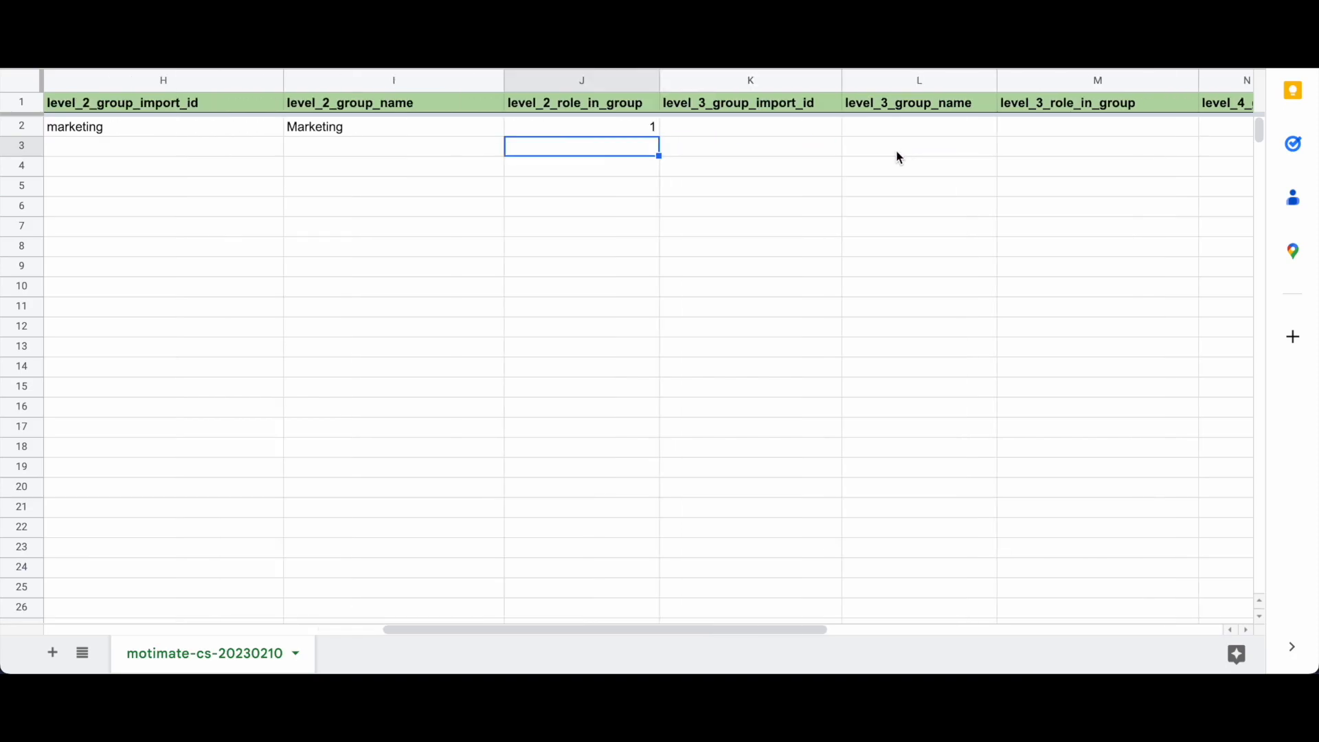
click(778, 127)
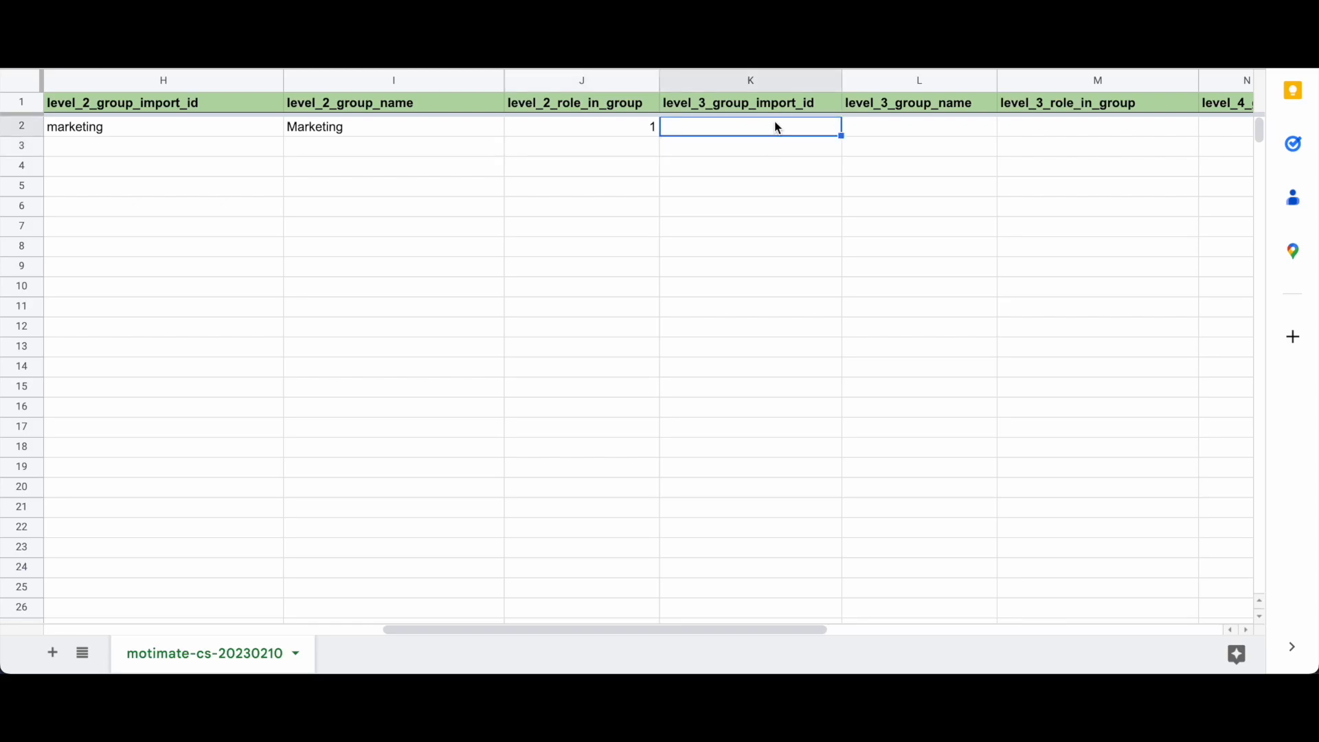
scroll(1016, 130, right, 2)
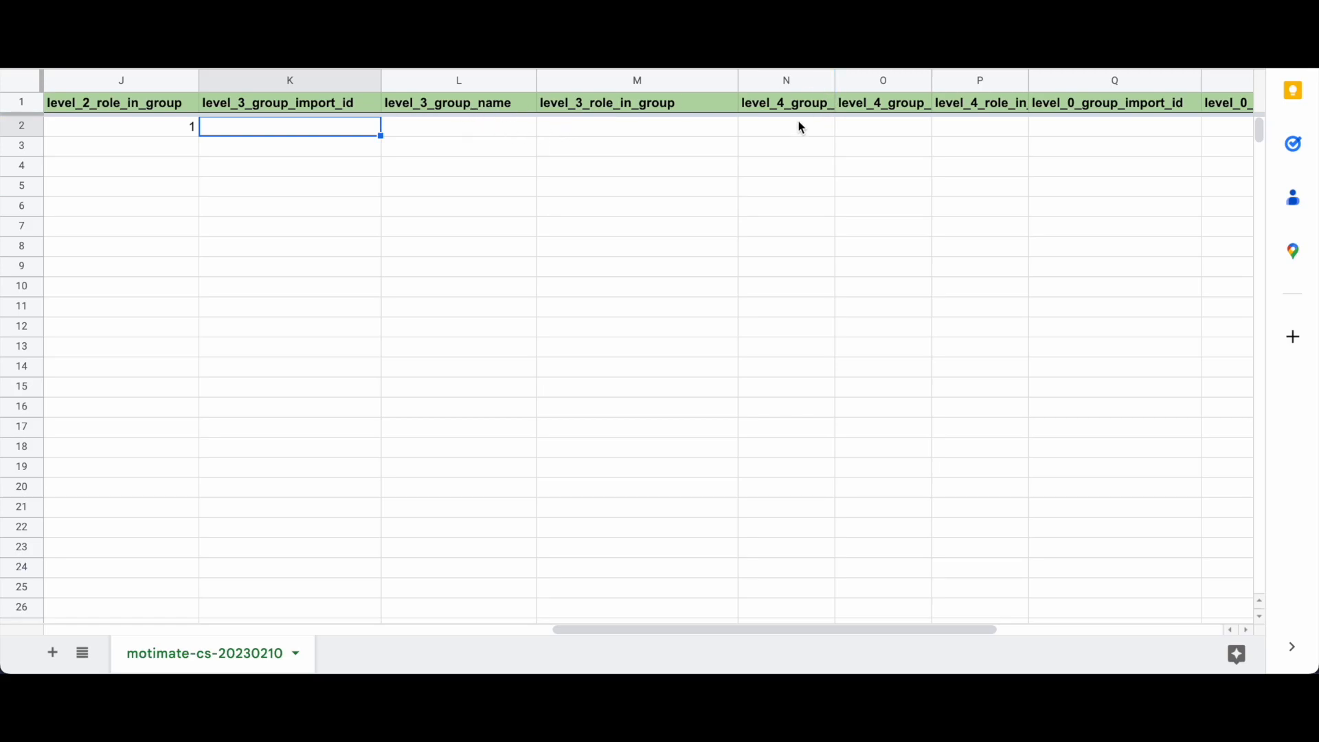
double_click(274, 132)
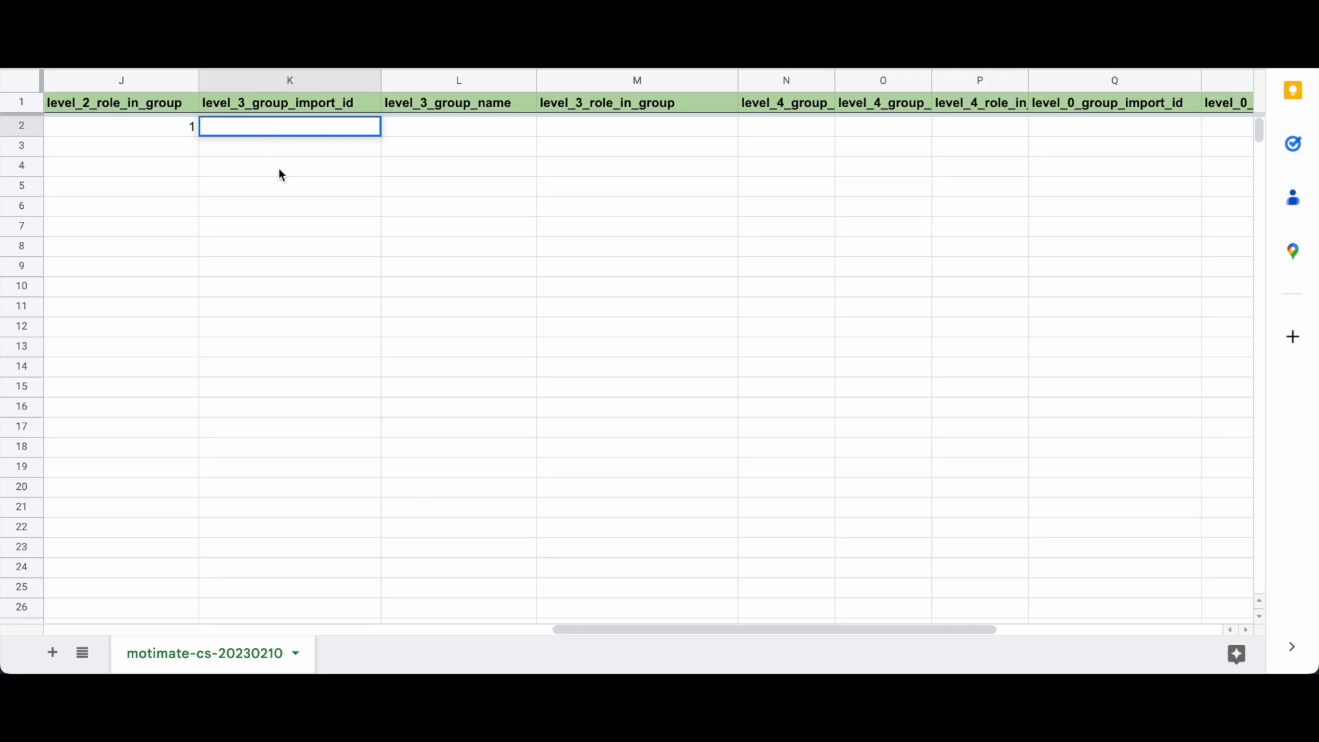
scroll(280, 174, left, 5)
Step: Enter marketing_emea in K2, Marketing EMEA in L2 and role 0 in M2
click(628, 129)
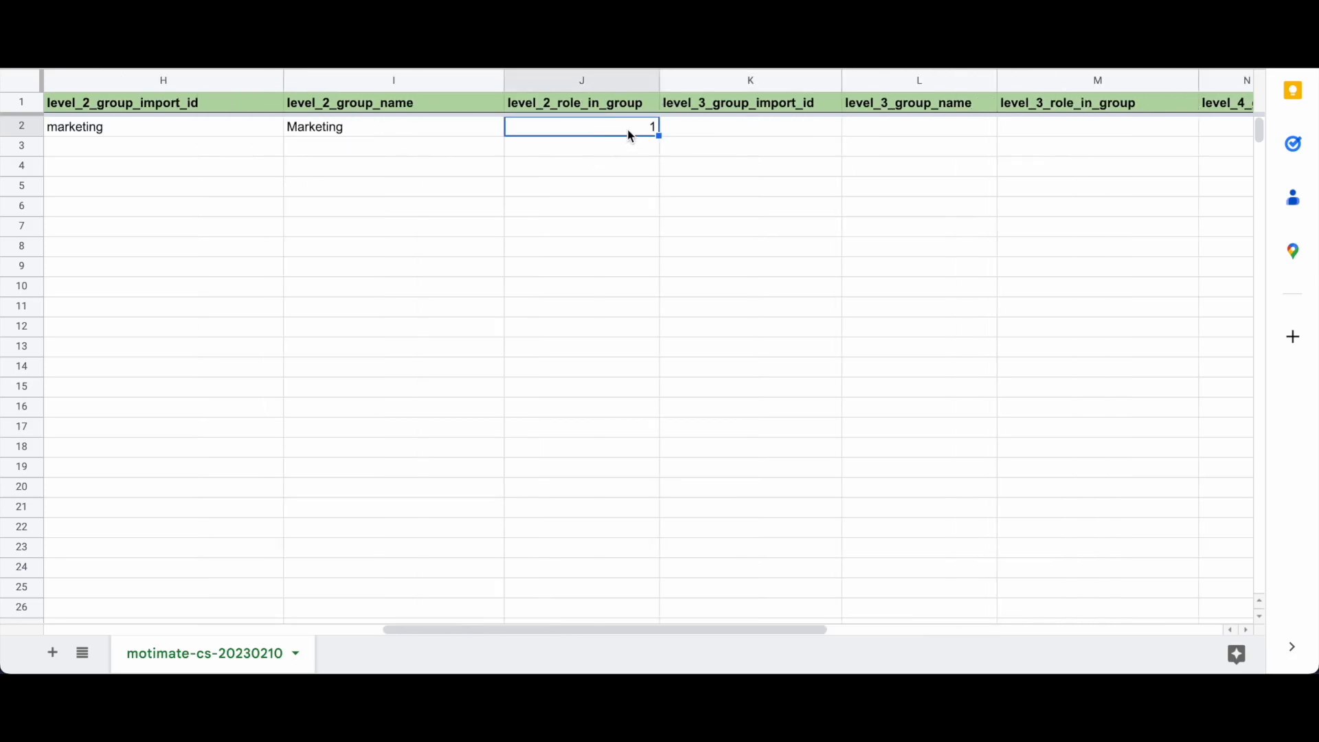
double_click(713, 130)
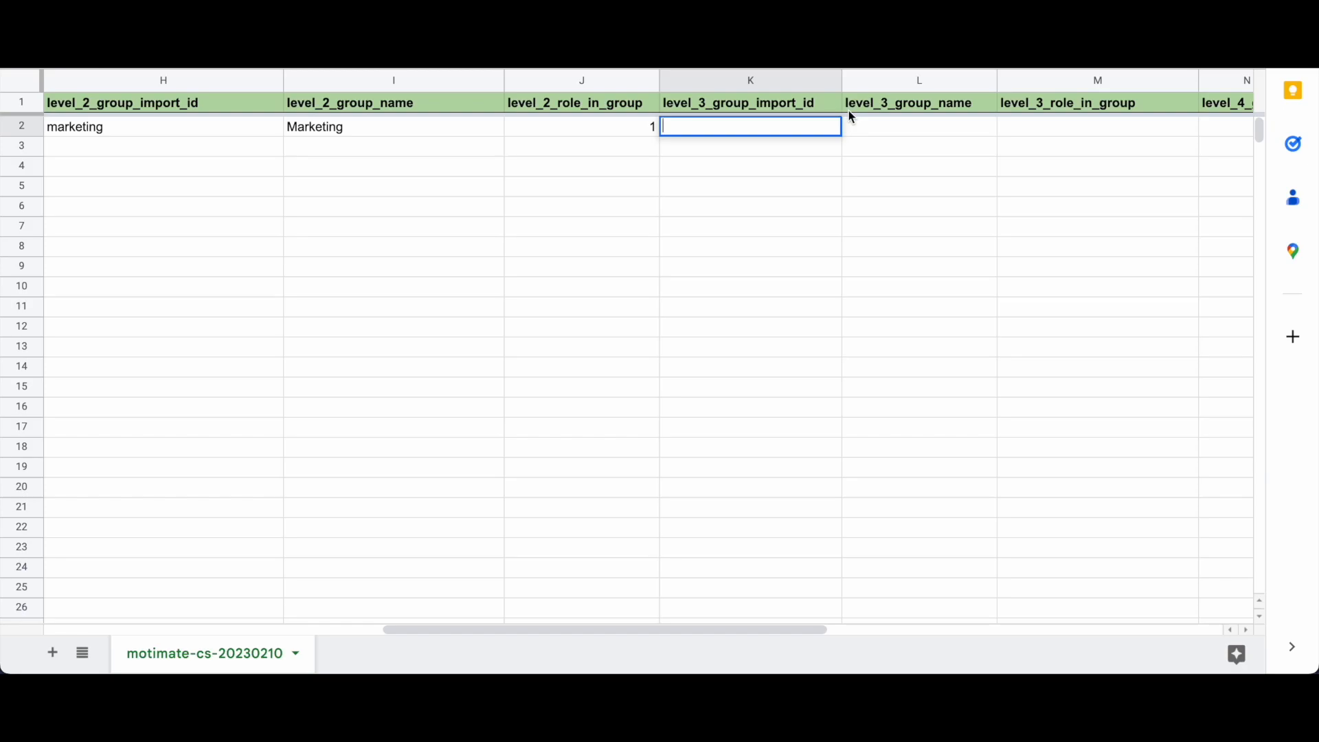
text(M)
key(BackSpace)
text(marketing_emea)
click(912, 136)
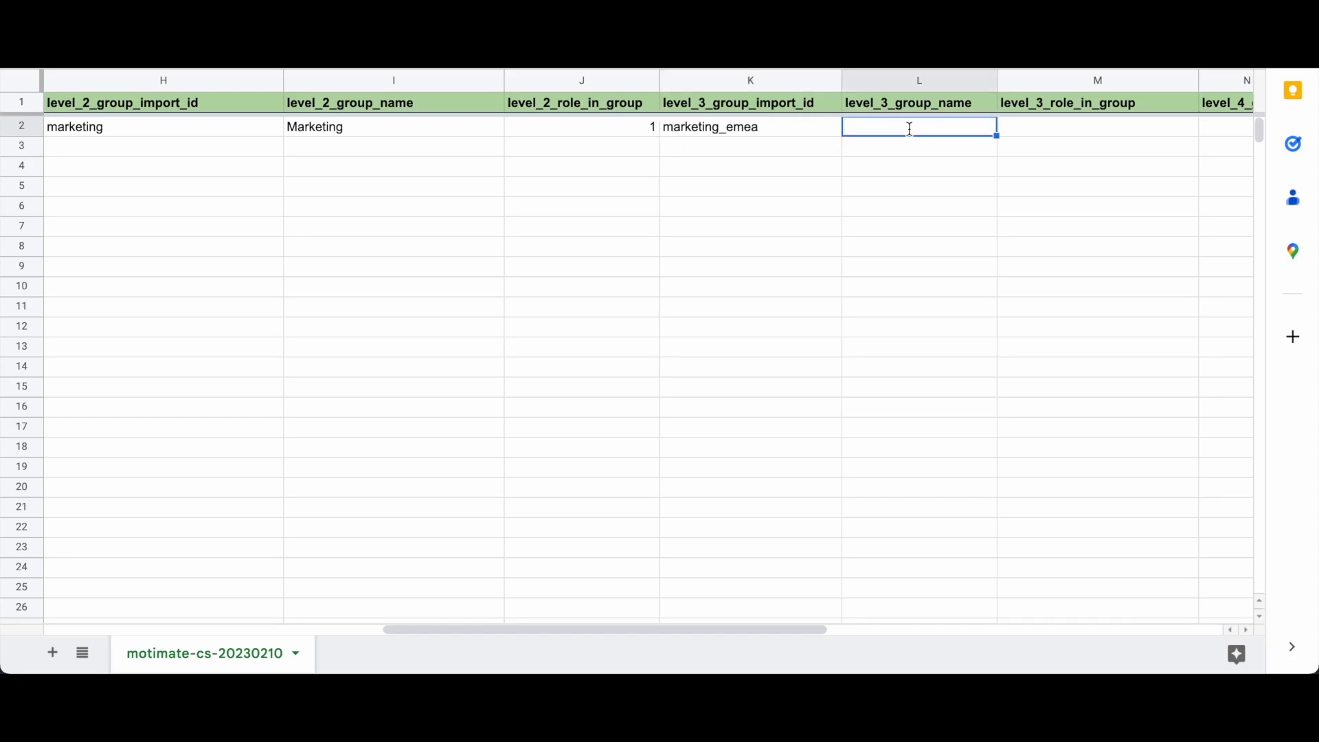
text(Marketing EMEA)
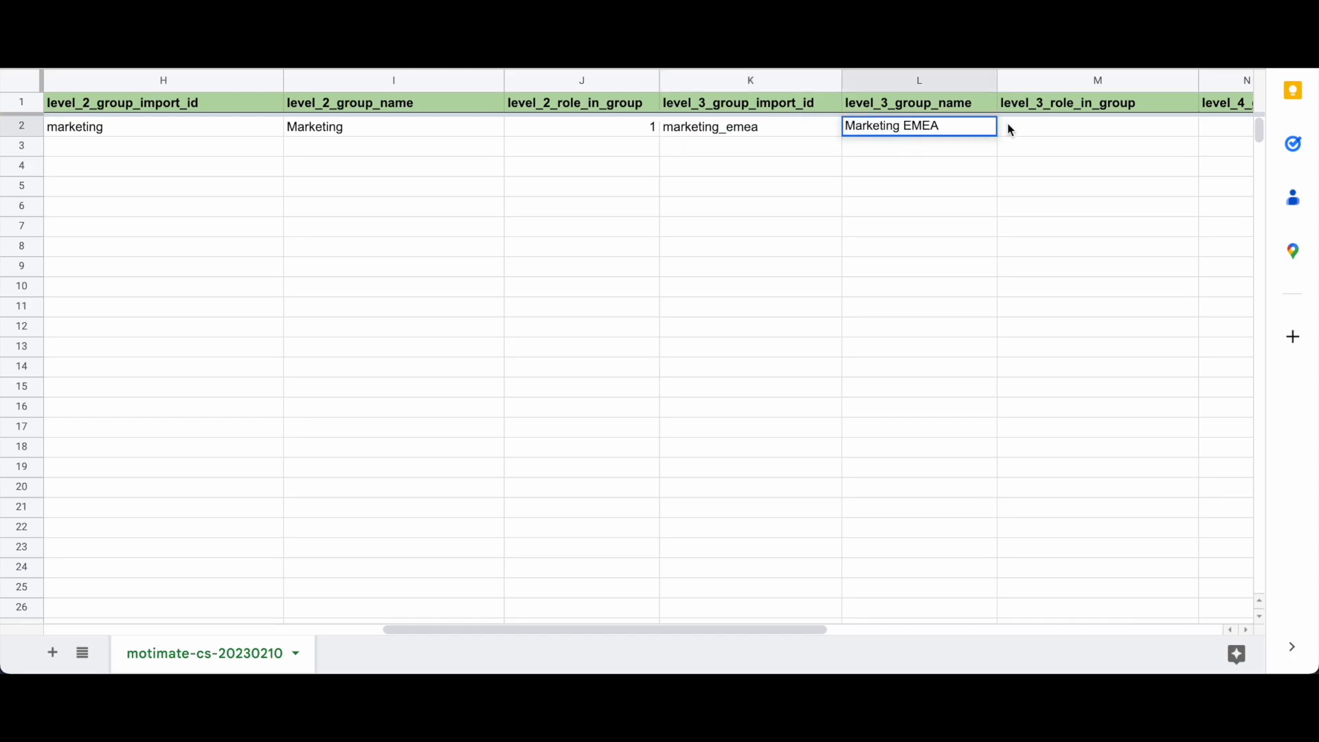
double_click(1051, 126)
text(0)
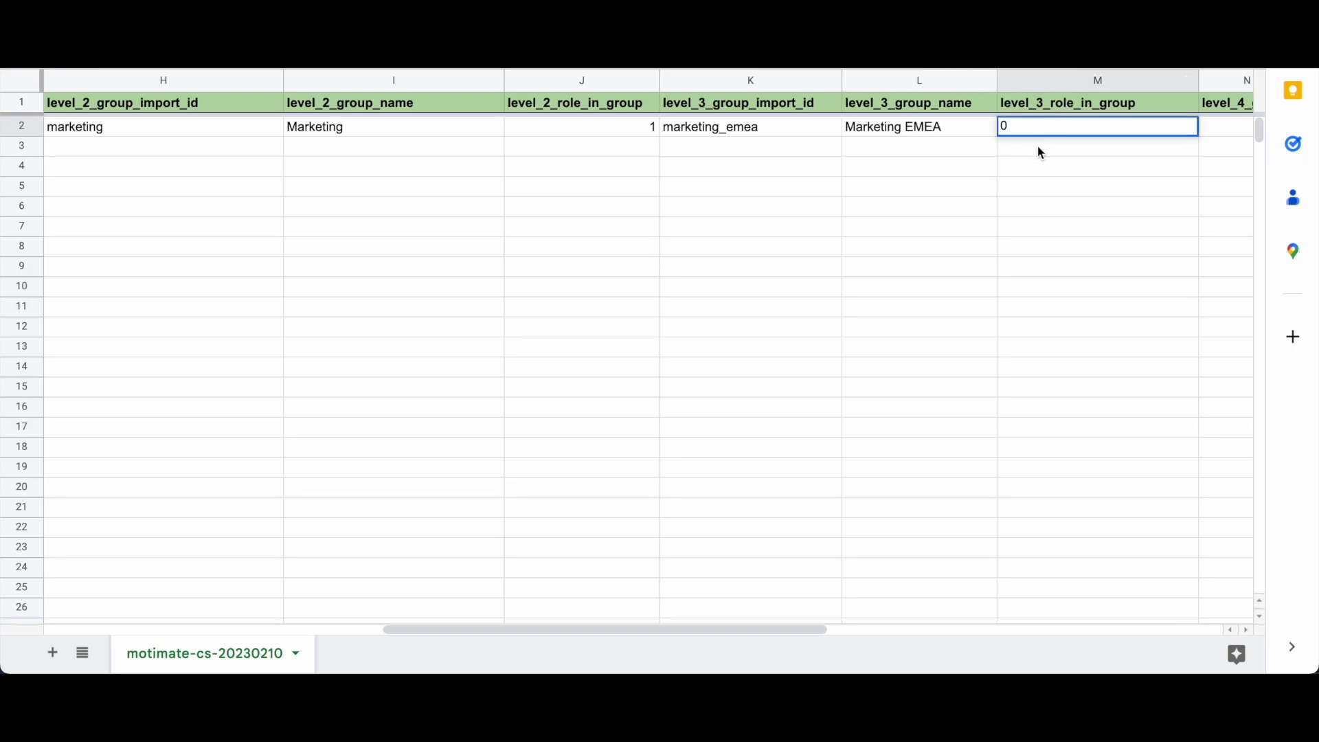
key(Return)
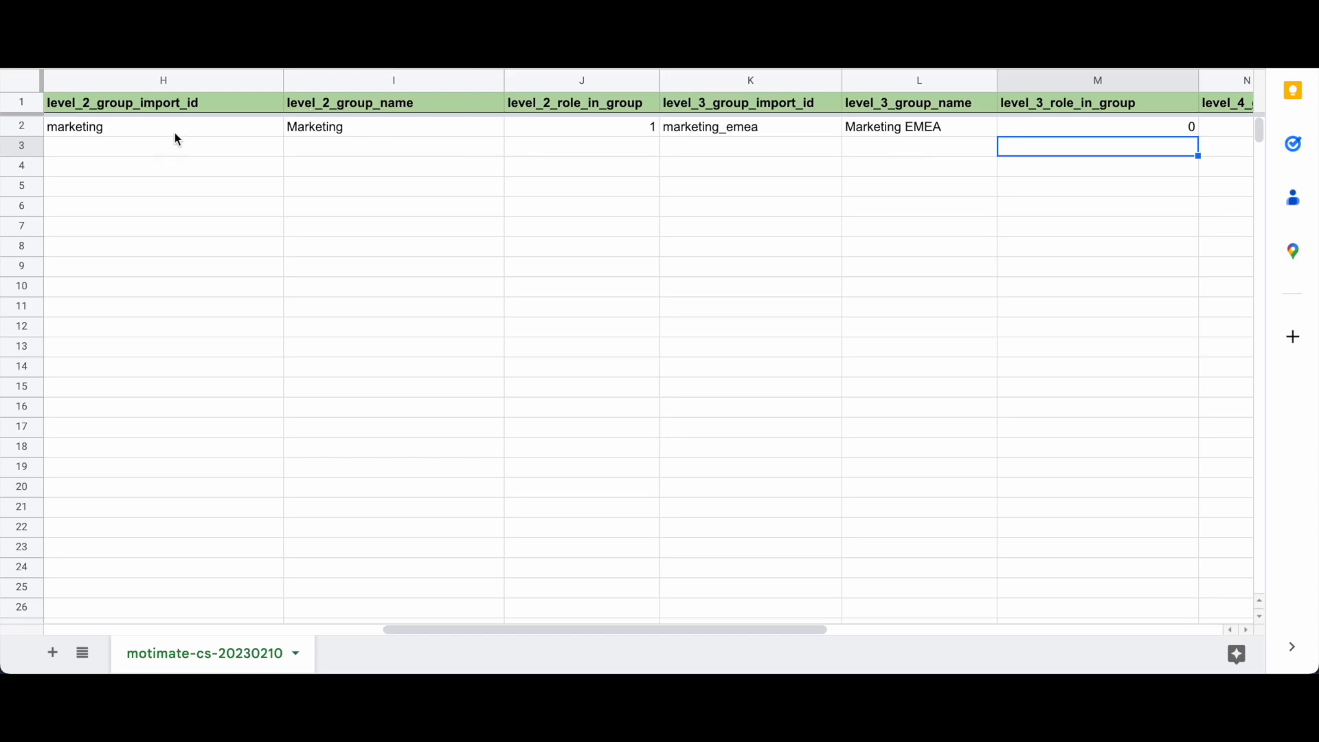
scroll(174, 133, left, 5)
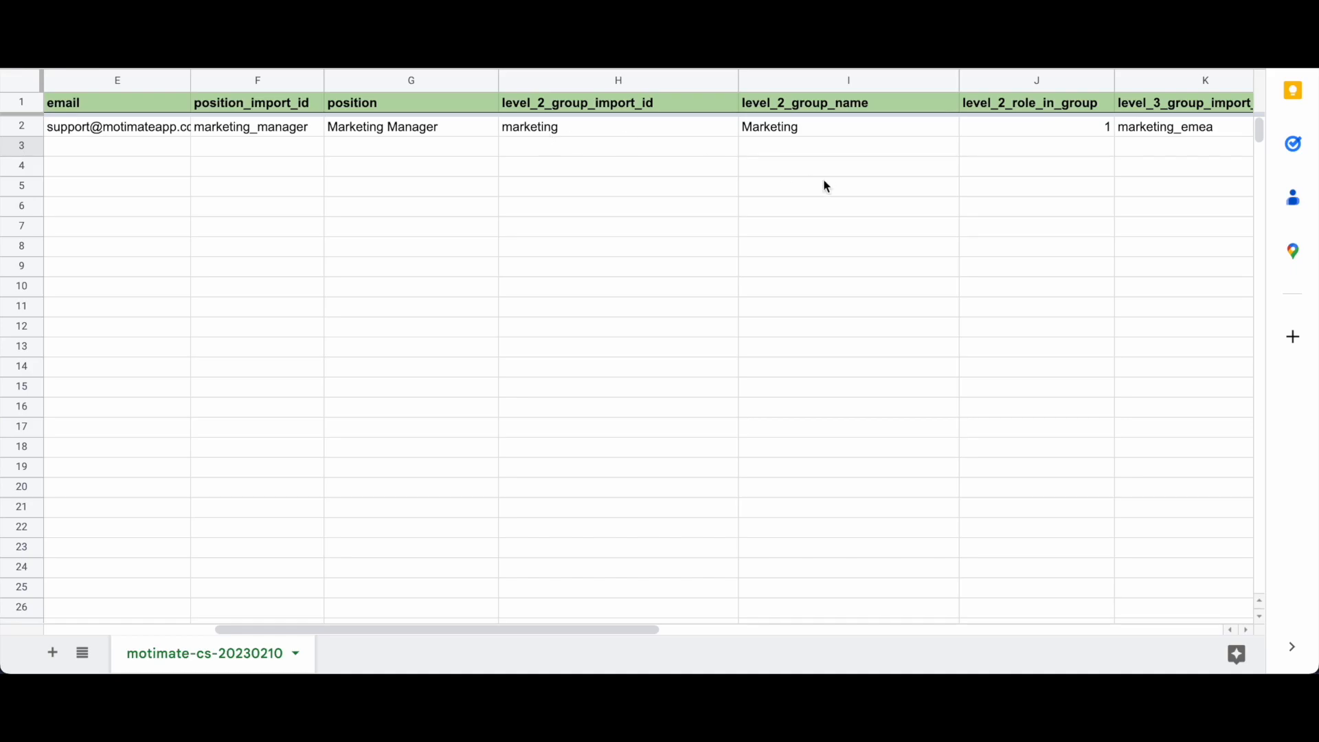
click(808, 135)
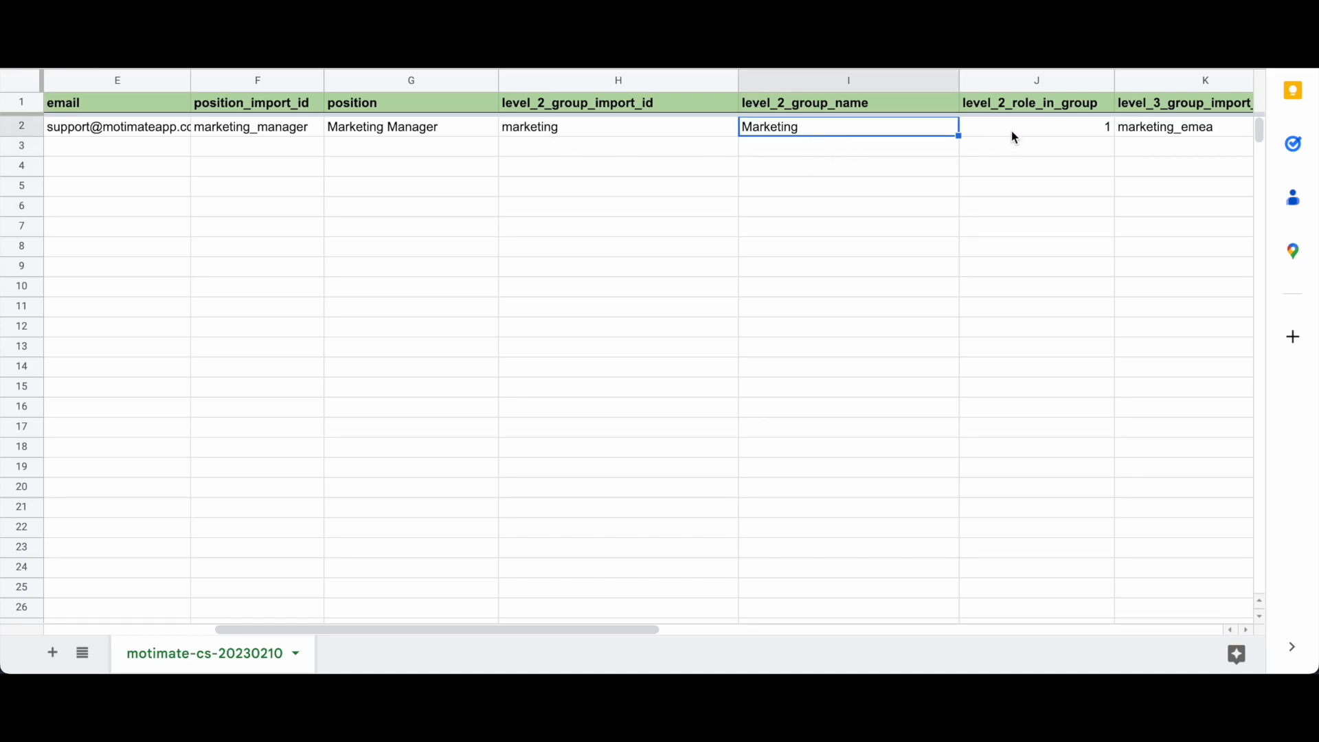
click(1153, 127)
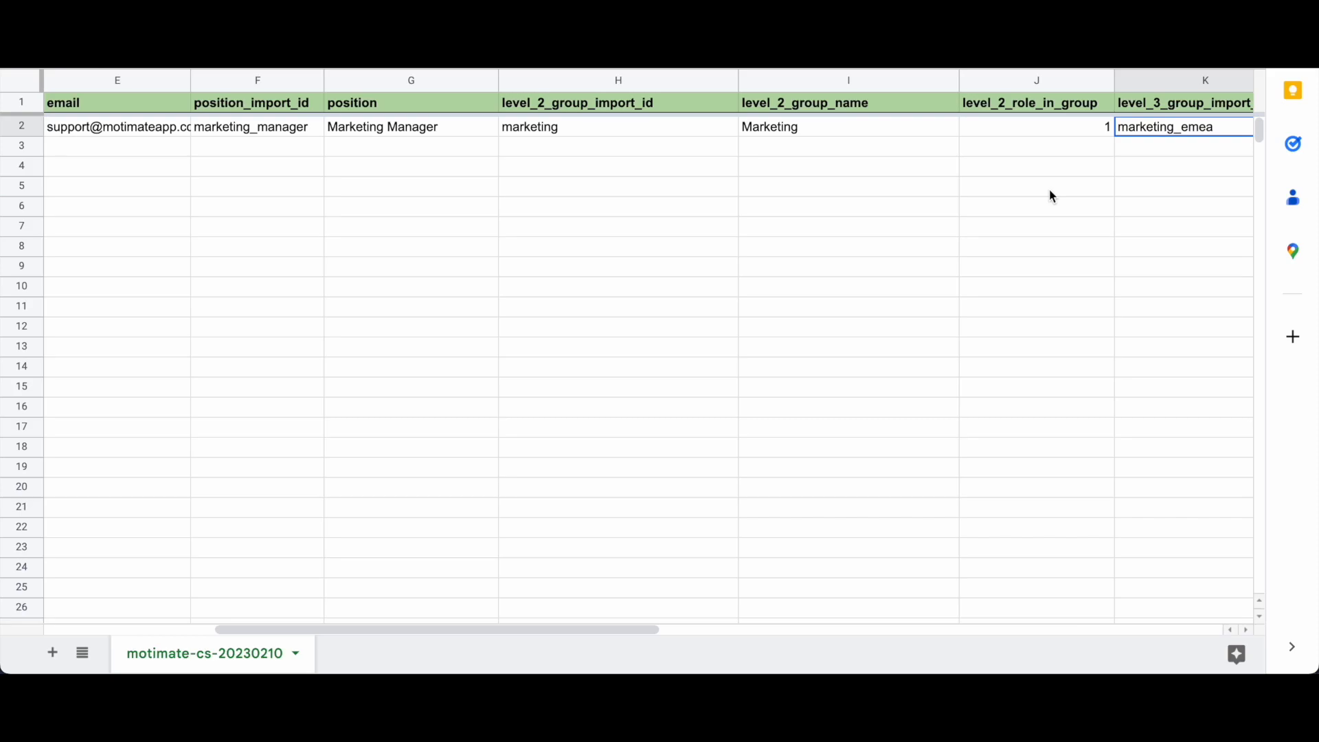
scroll(1051, 197, left, 3)
scroll(1052, 197, right, 2)
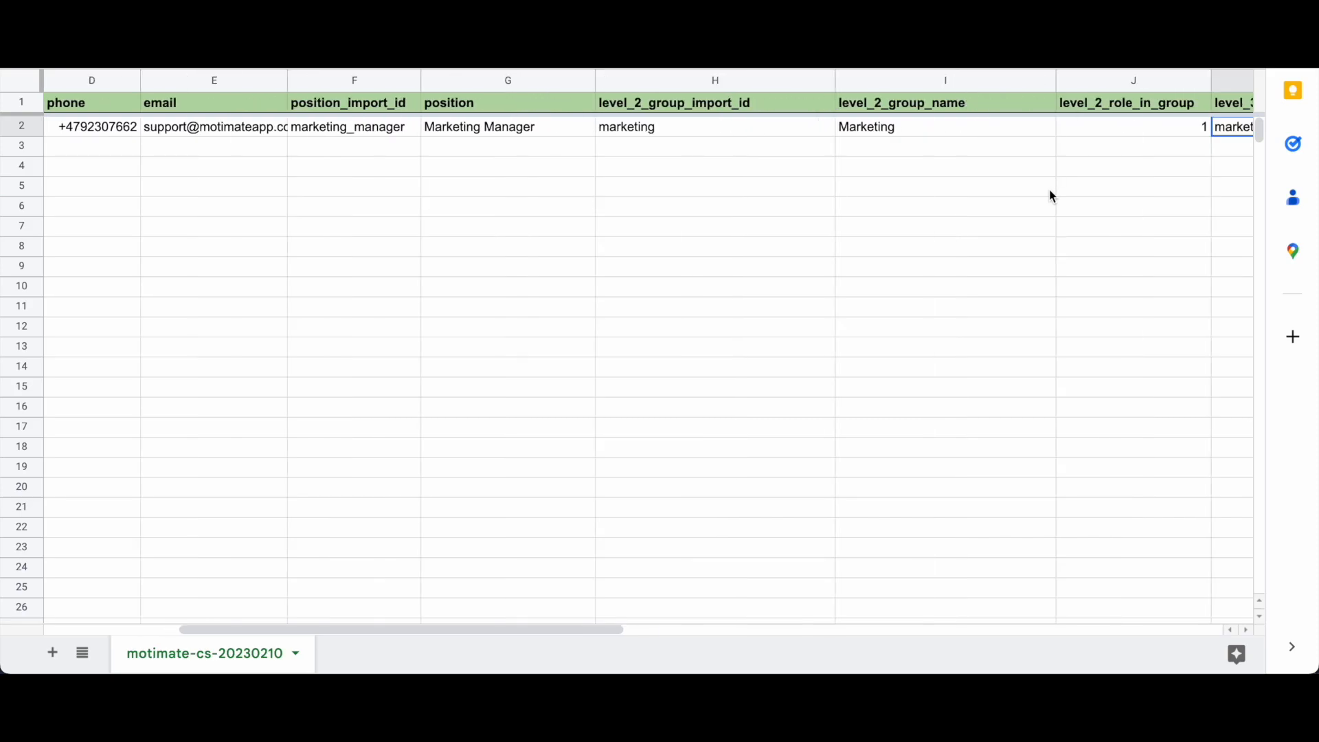
scroll(1050, 192, left, 3)
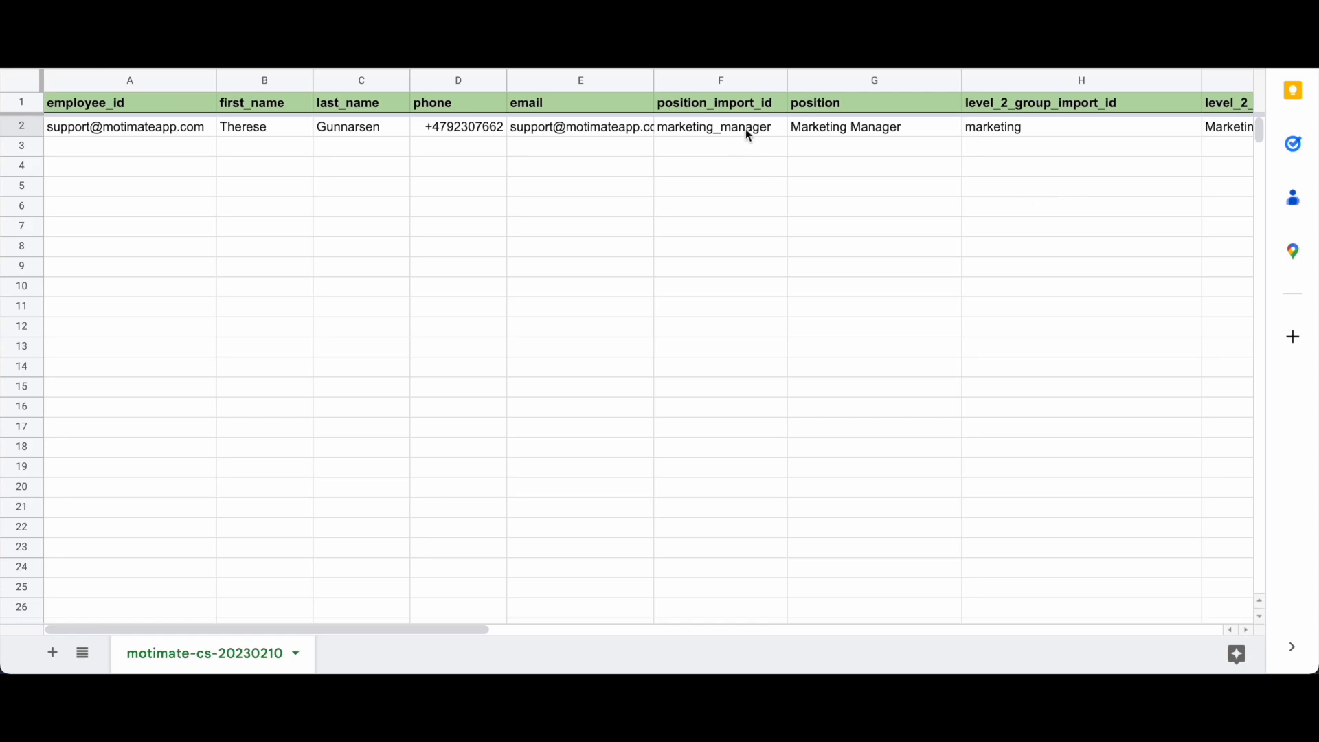
scroll(951, 147, right, 2)
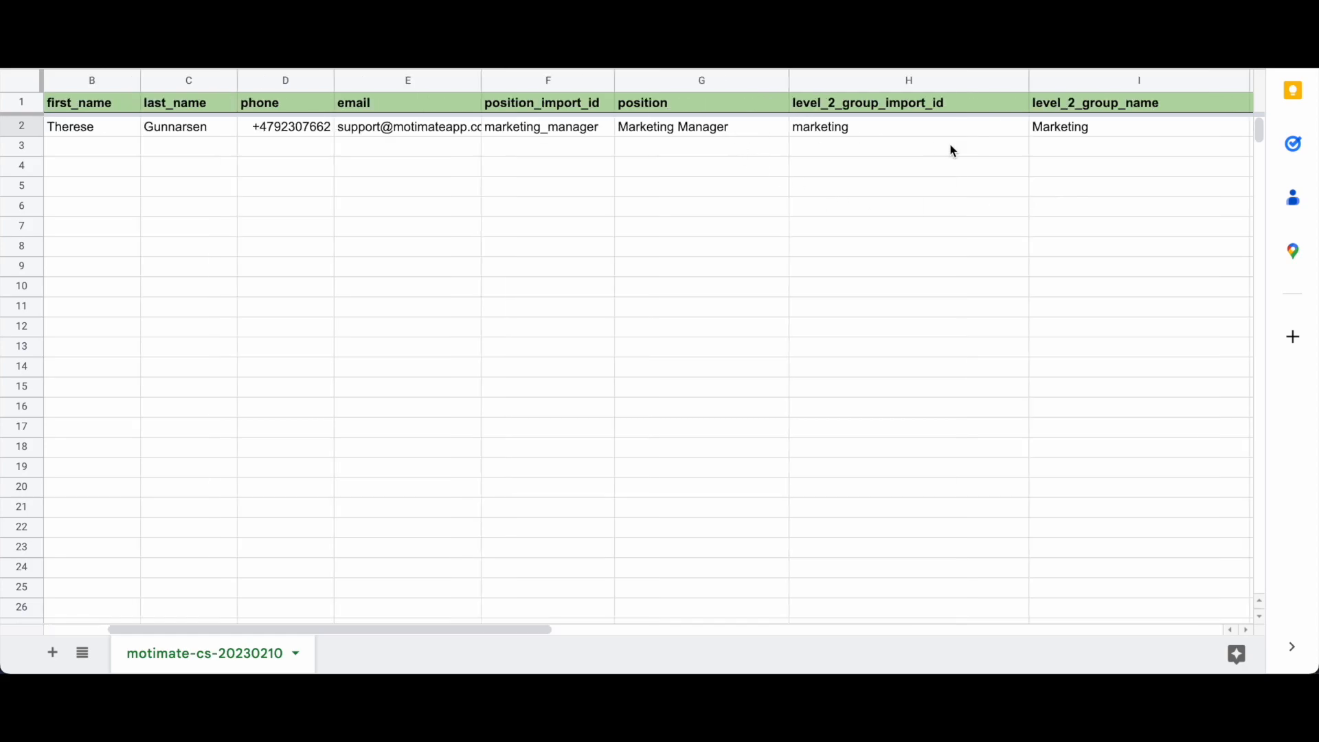
click(934, 135)
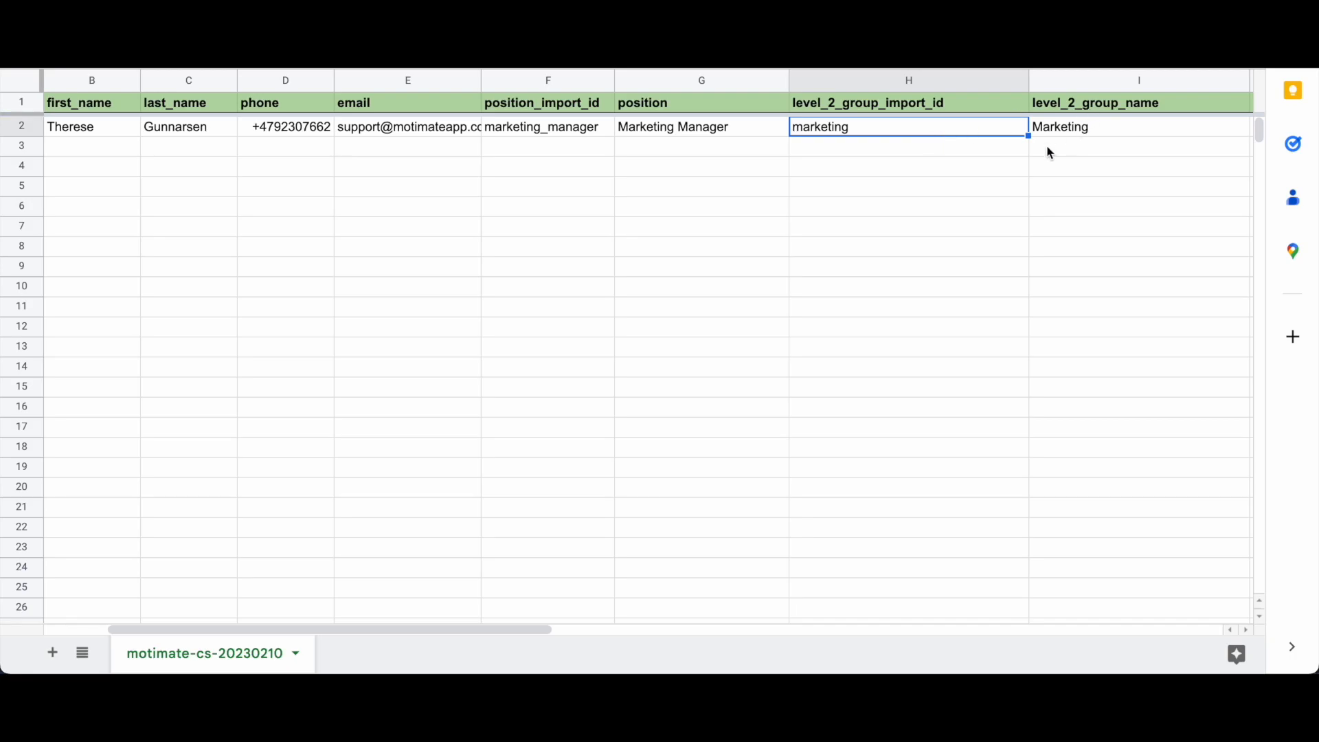
scroll(982, 179, left, 1)
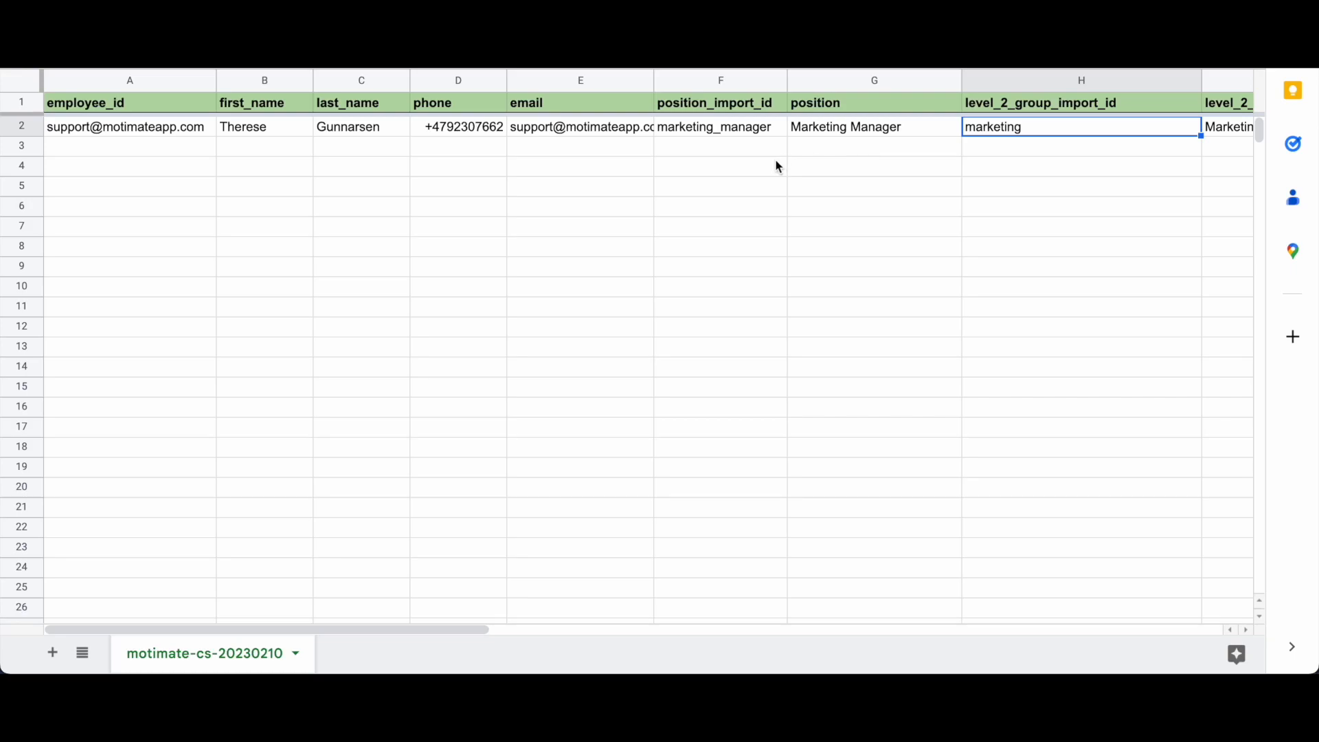
click(107, 124)
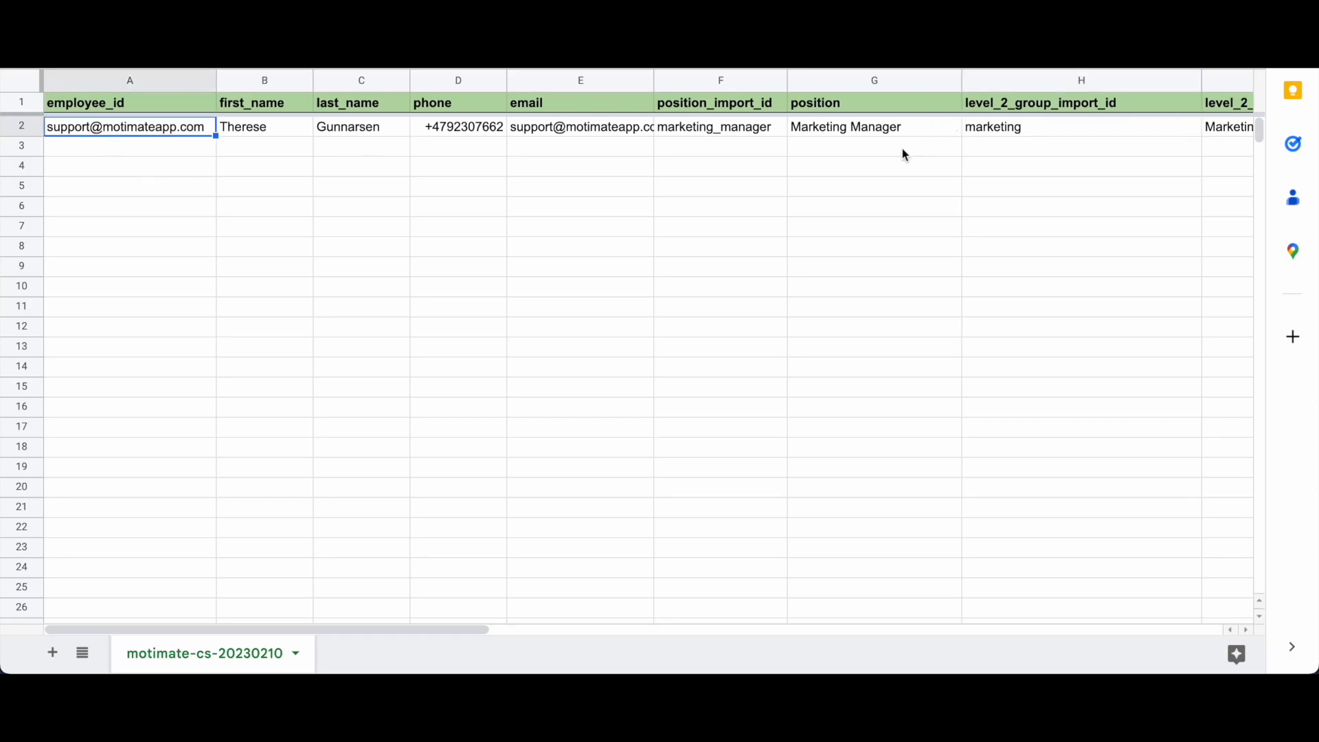
scroll(948, 131, right, 4)
scroll(949, 131, left, 4)
Step: Paste the fourteen employee rows over the sample row starting at A2
key(ctrl+v)
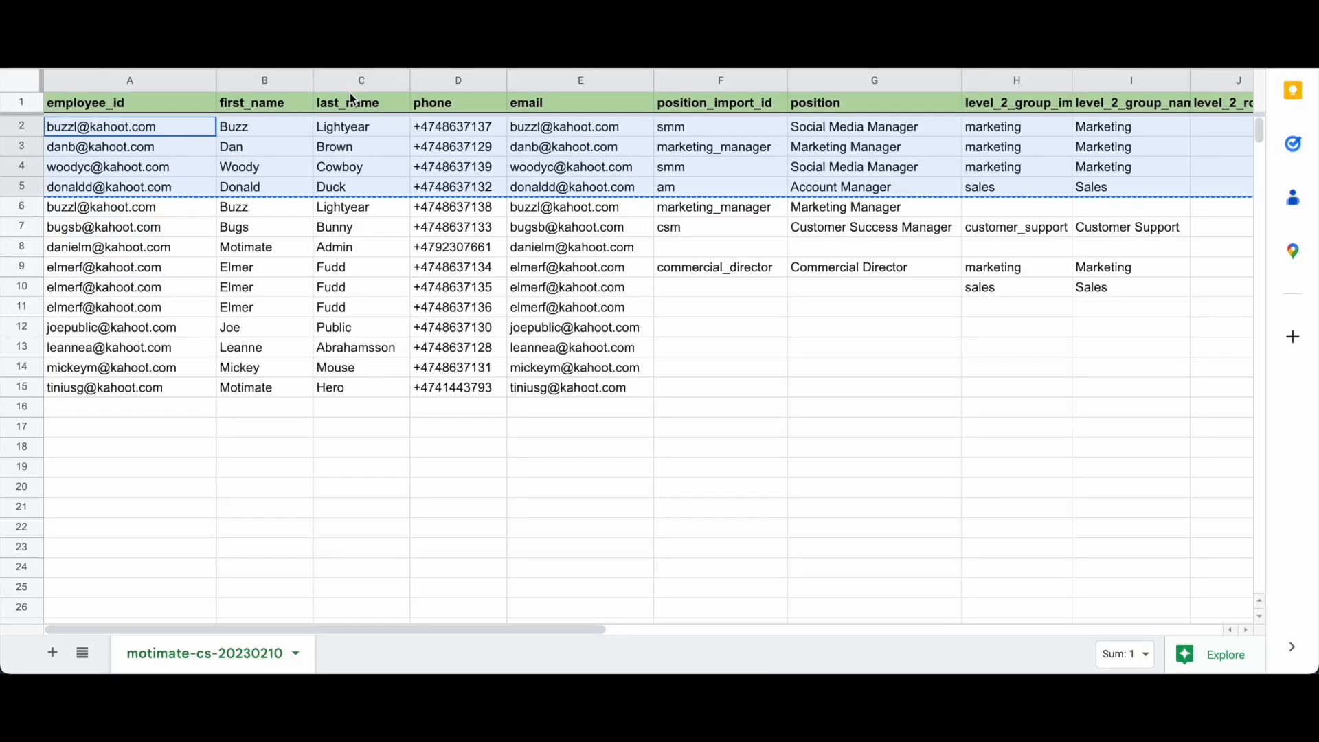
click(312, 166)
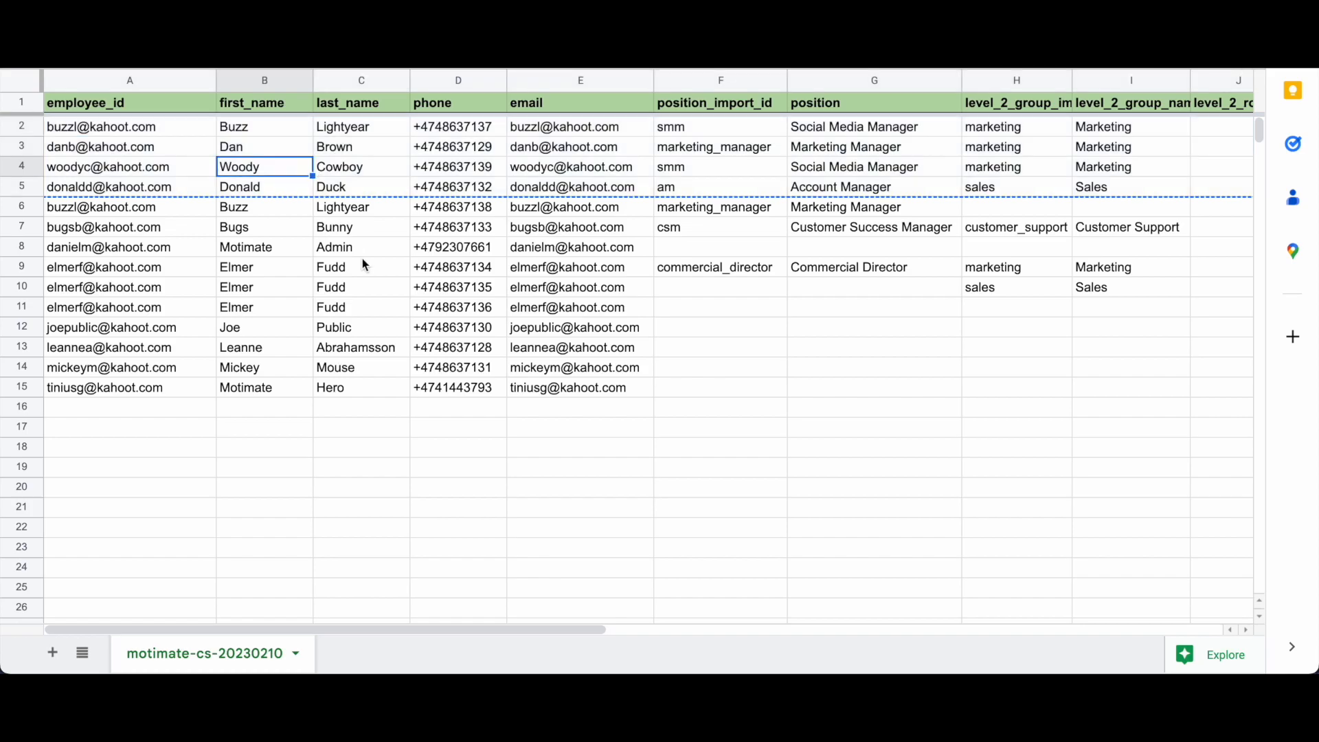
click(364, 267)
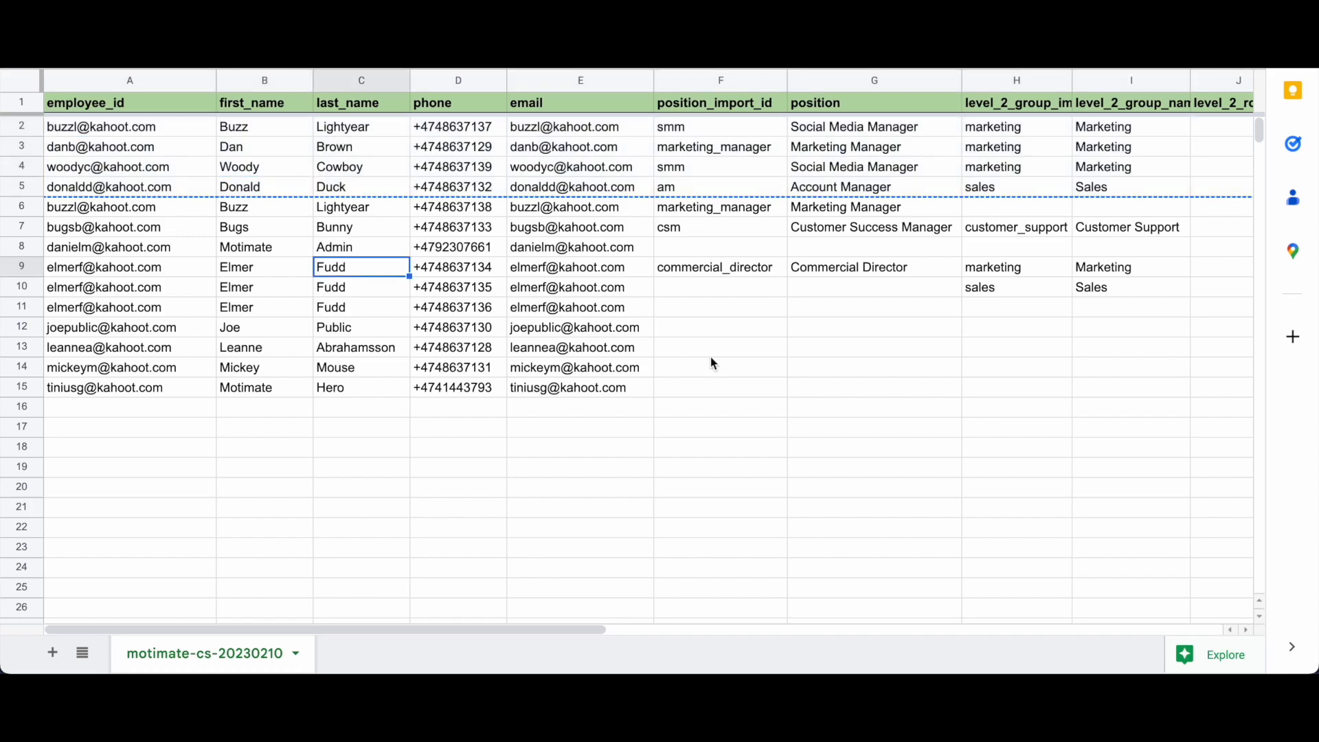
click(194, 129)
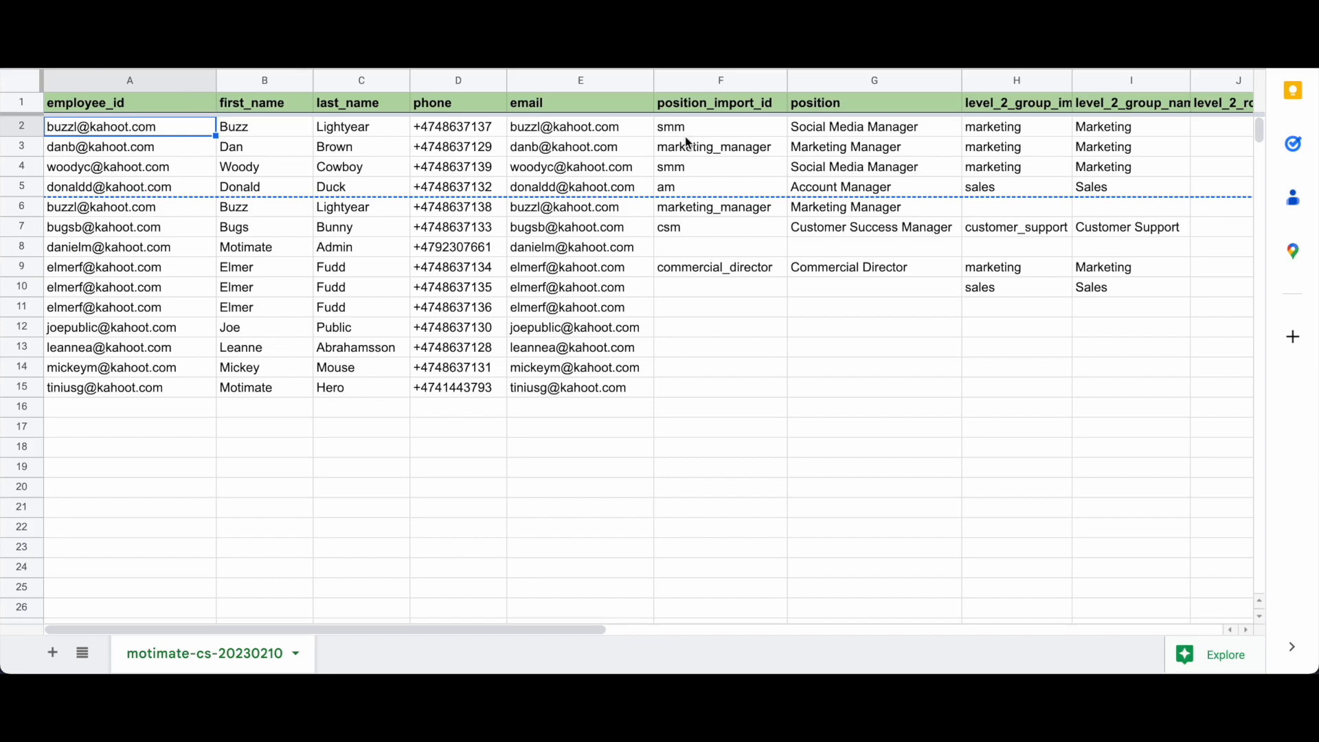
Step: Sort the whole sheet A to Z by the employee_id column
click(184, 82)
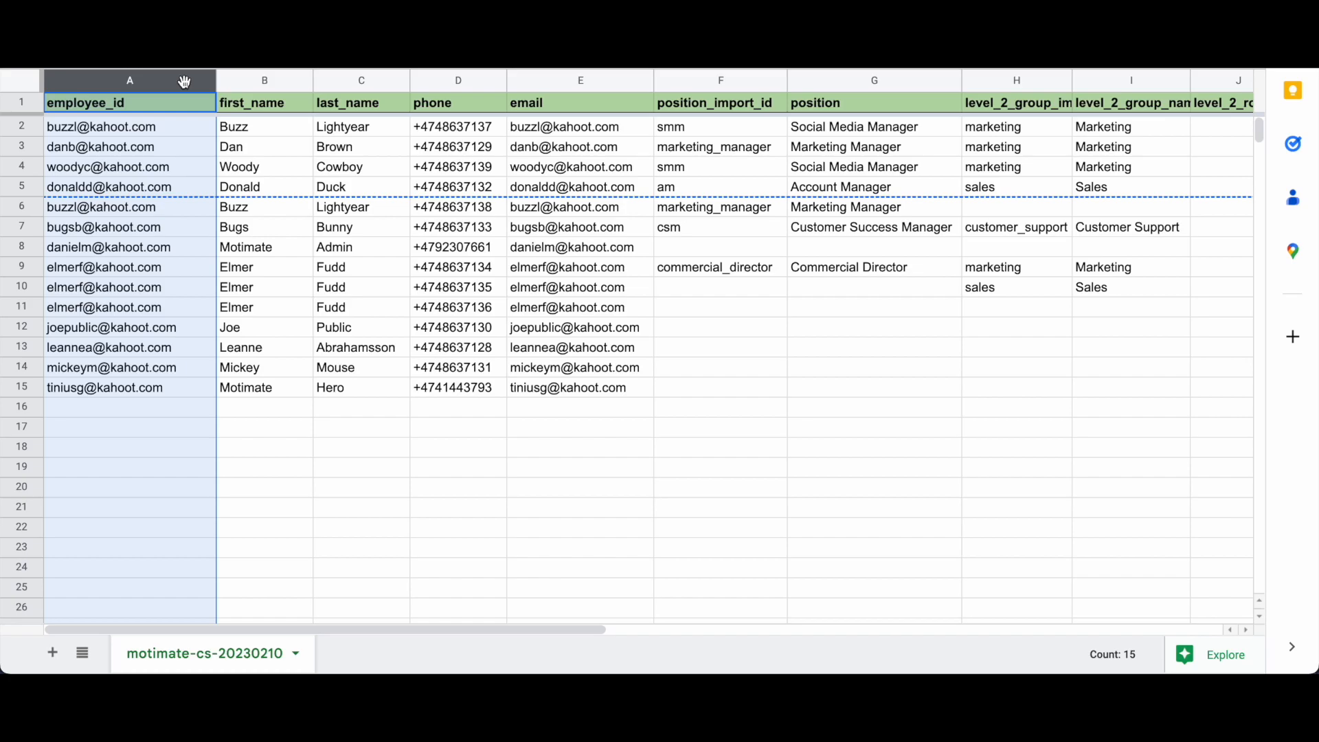
right_click(185, 82)
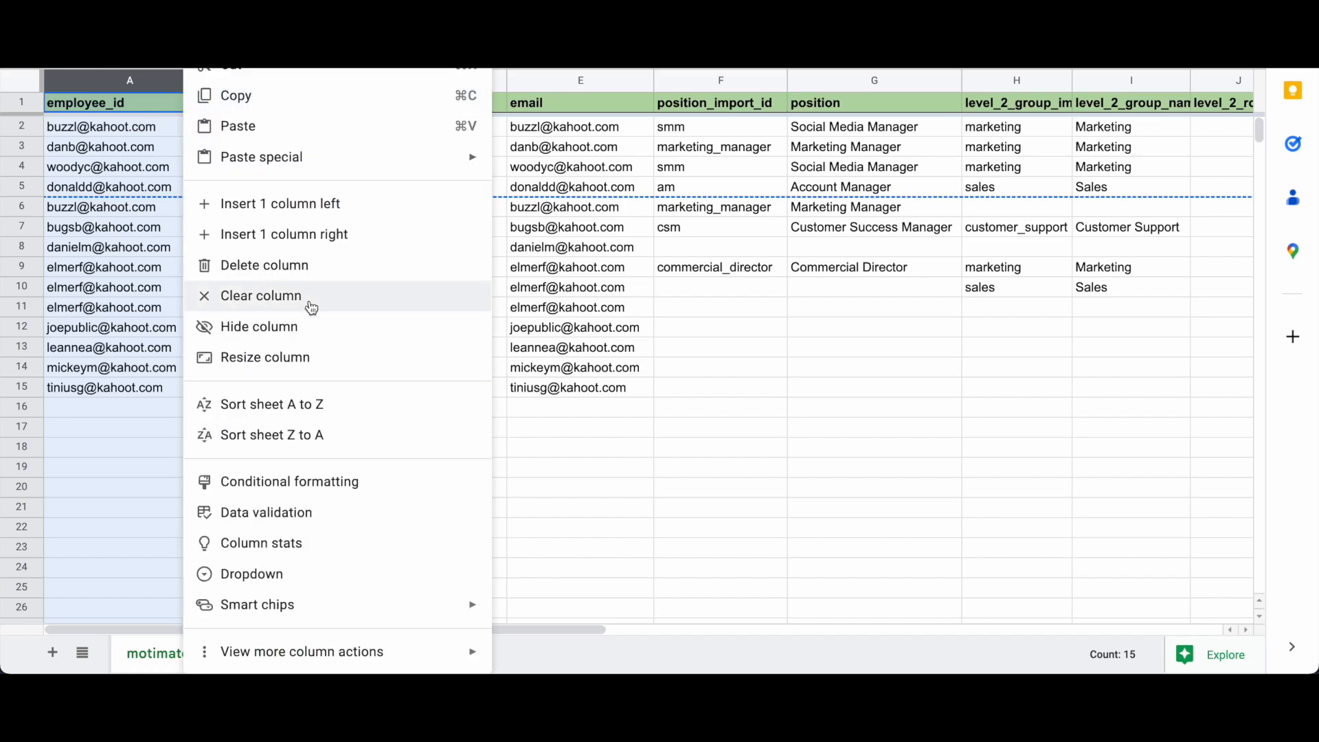
click(276, 404)
click(290, 355)
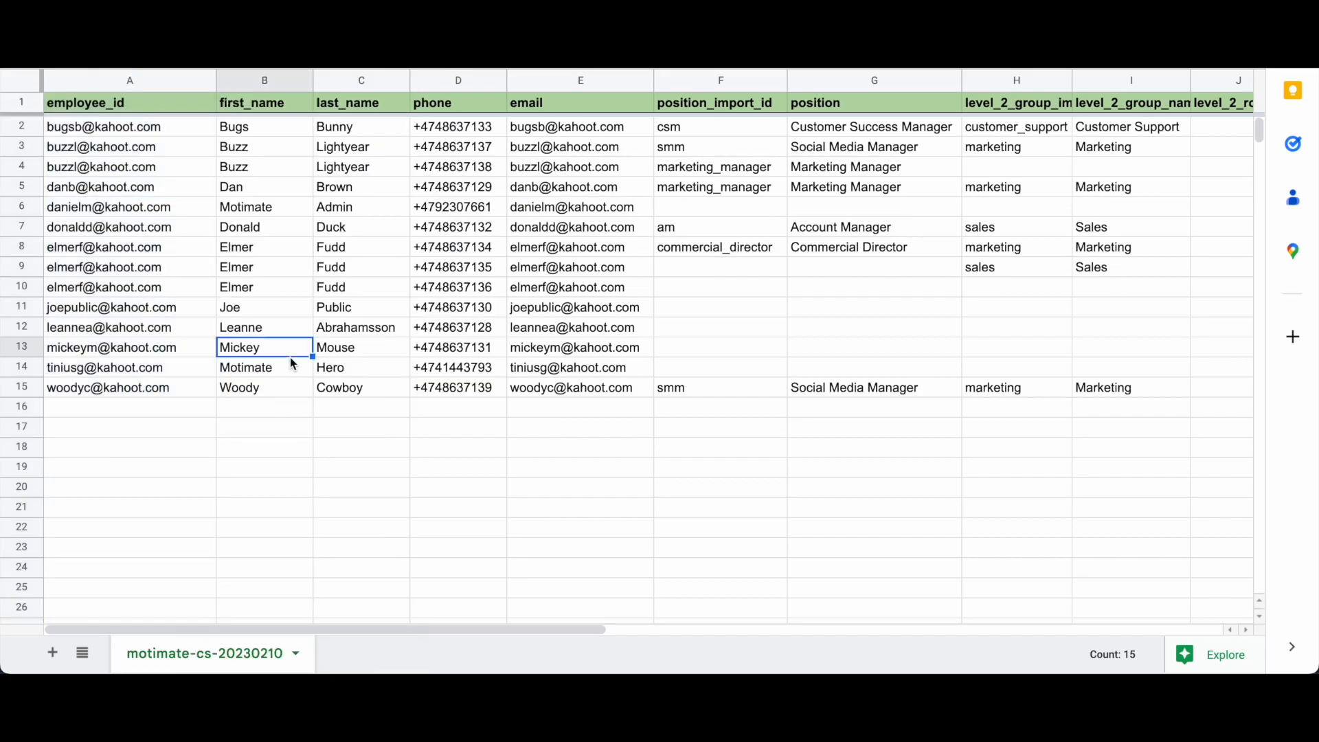
click(278, 434)
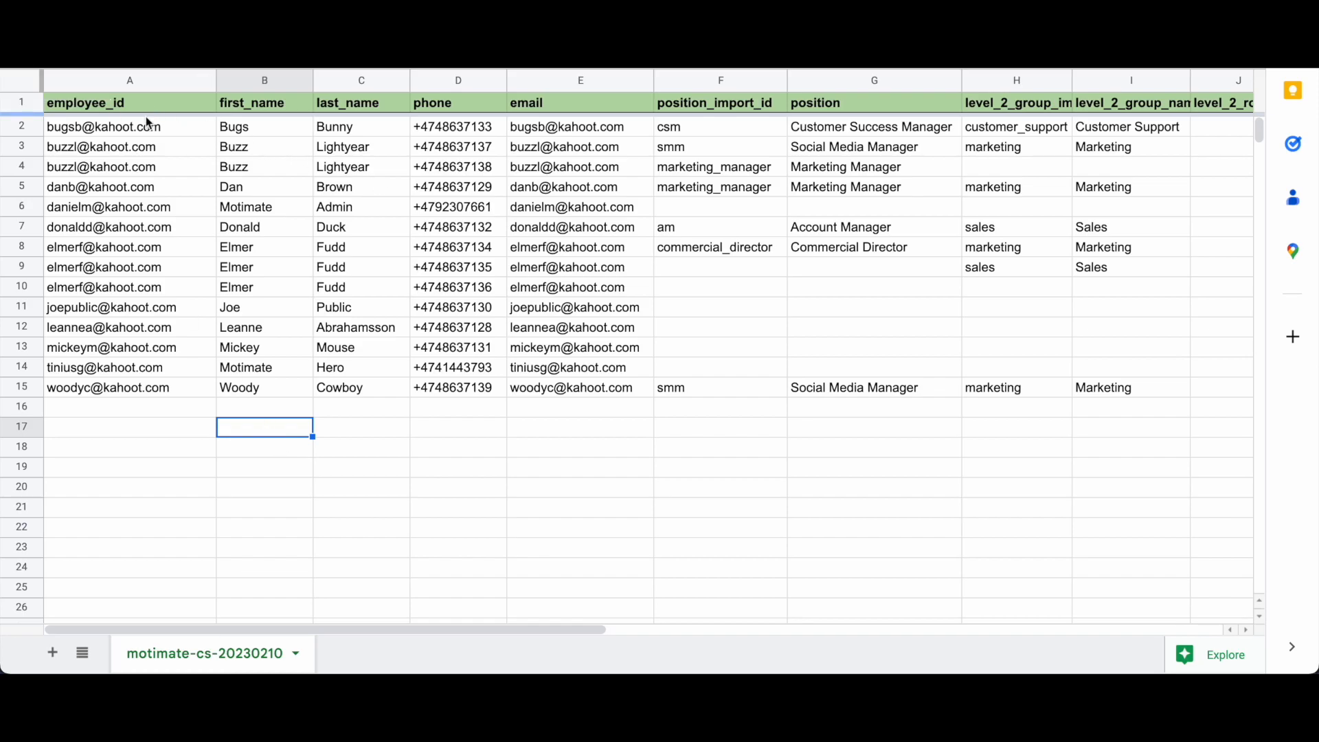
click(100, 133)
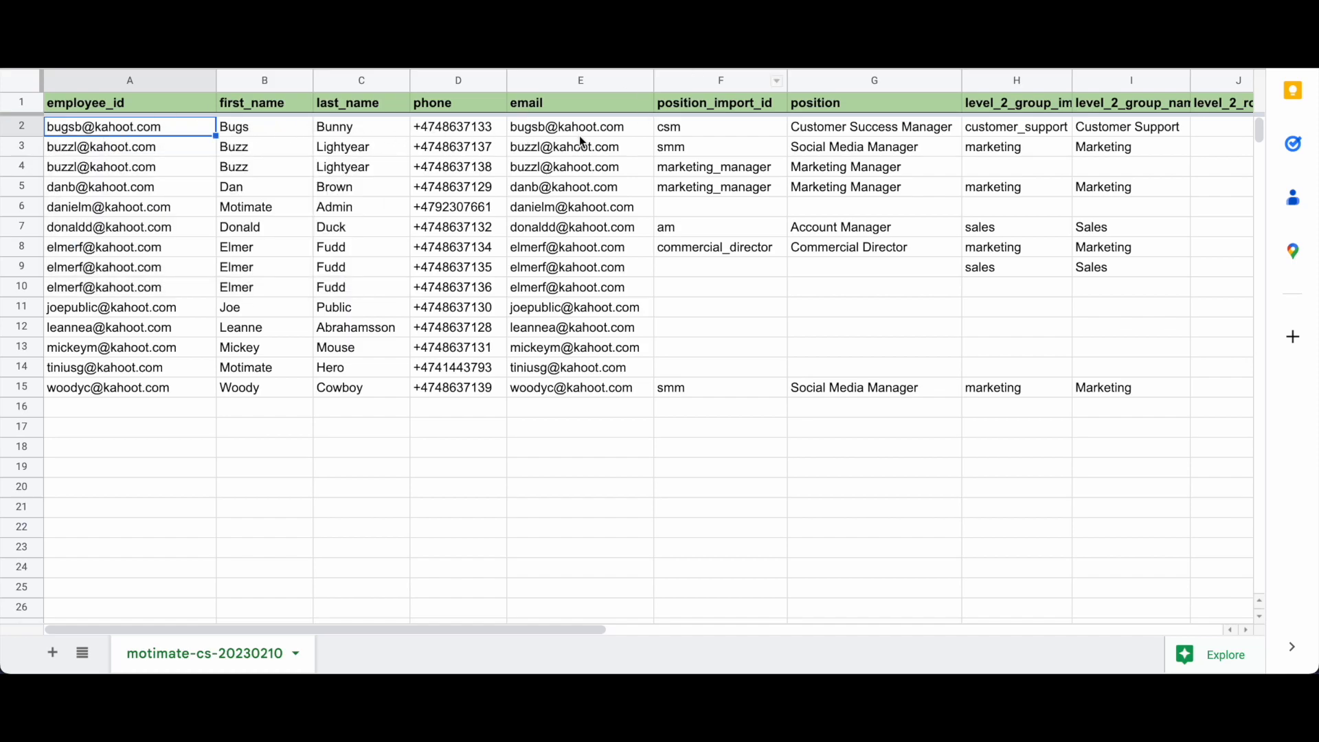
scroll(775, 207, right, 3)
click(553, 132)
click(708, 126)
scroll(709, 126, right, 3)
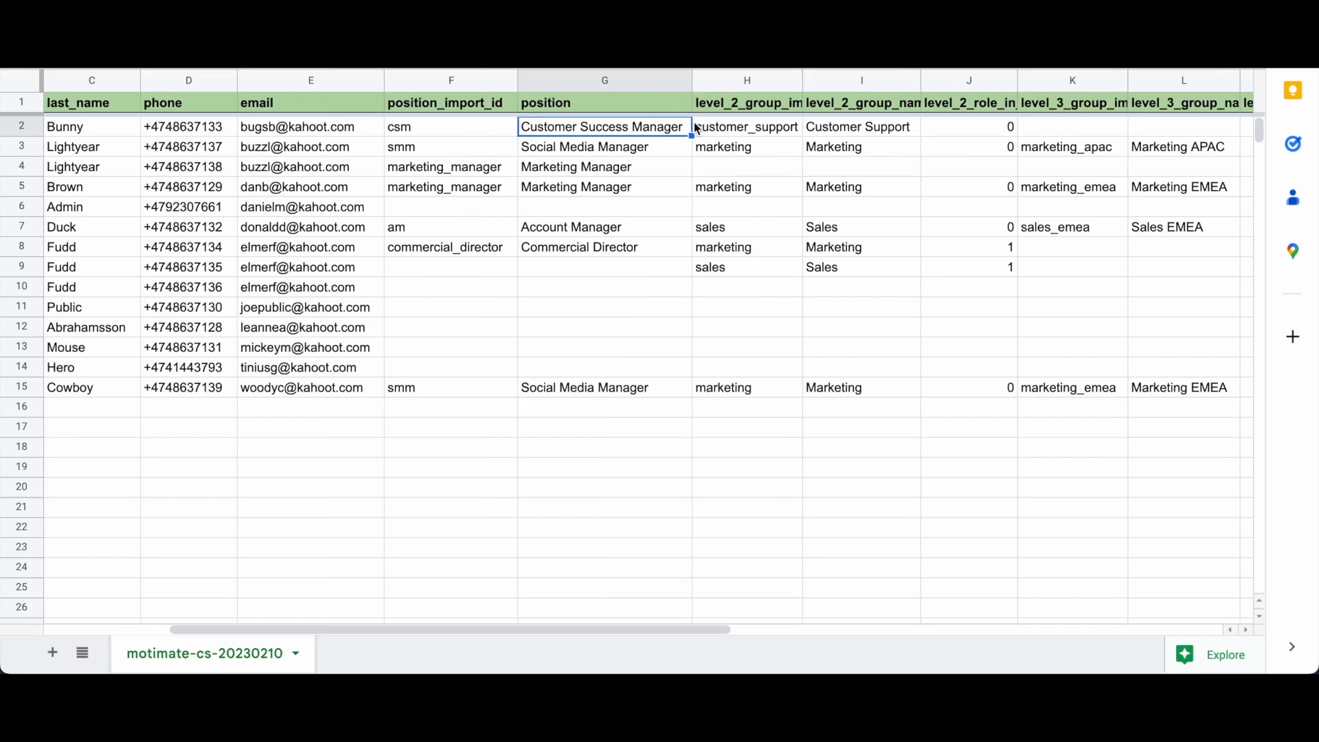
click(715, 125)
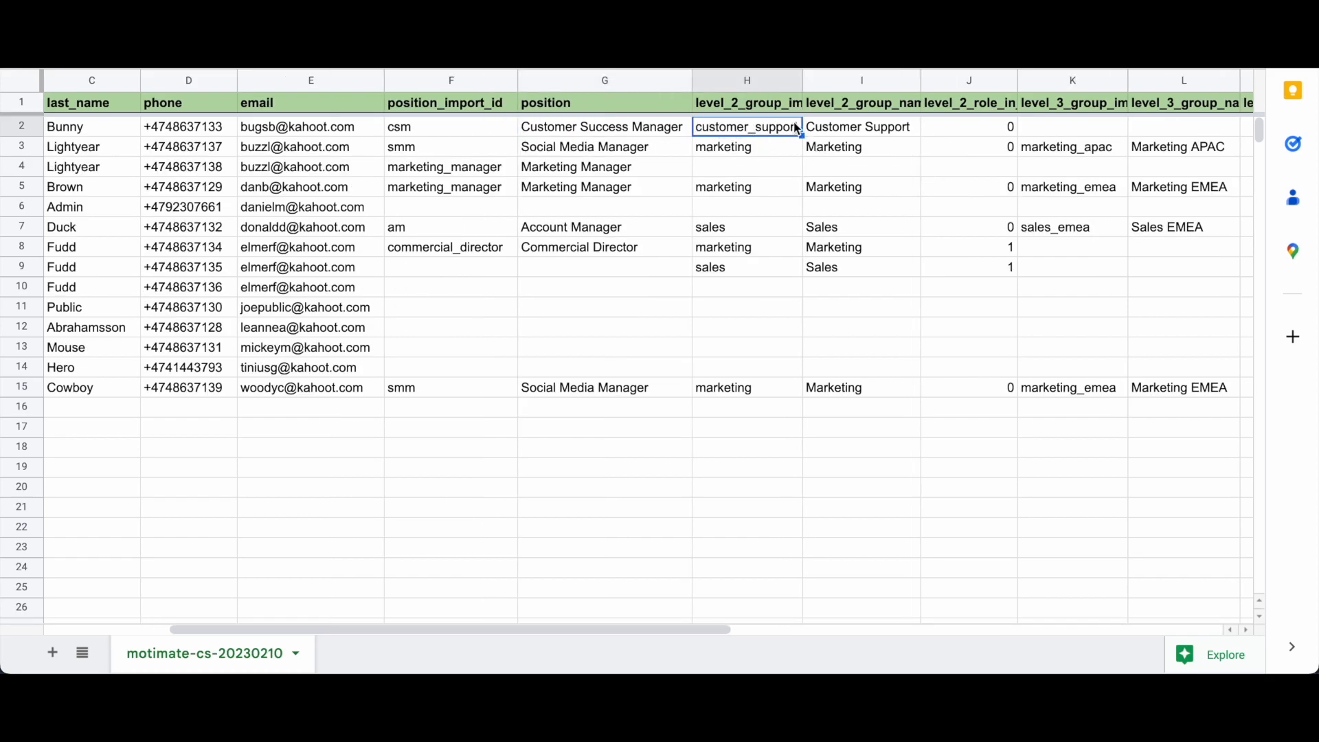
click(839, 134)
scroll(839, 134, right, 3)
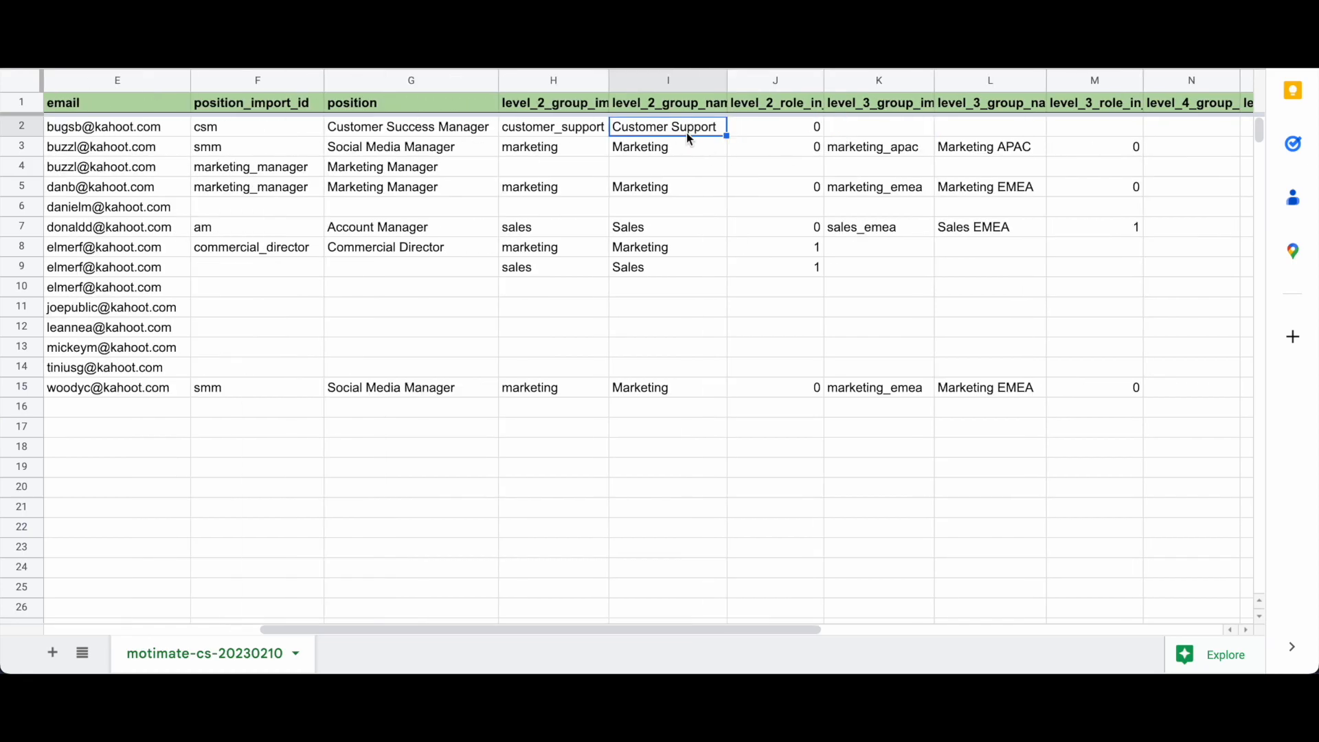
scroll(679, 157, left, 4)
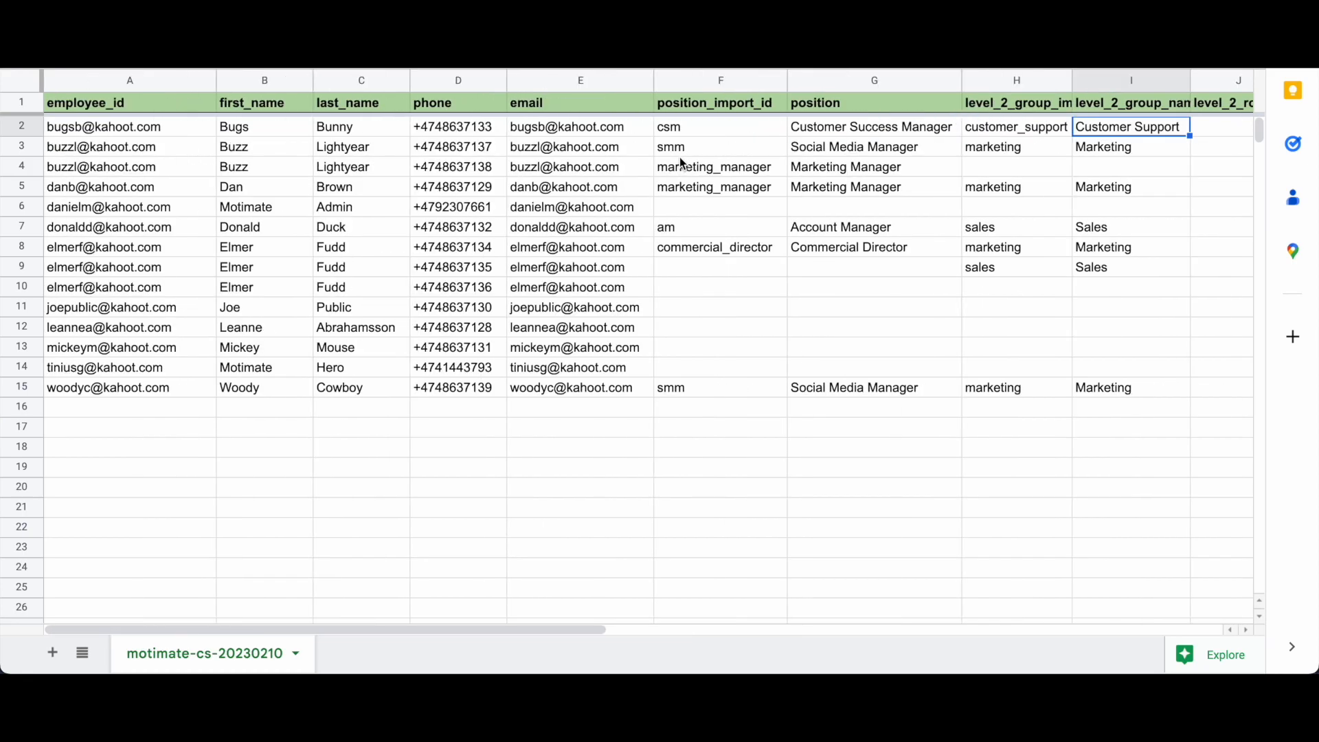
click(112, 150)
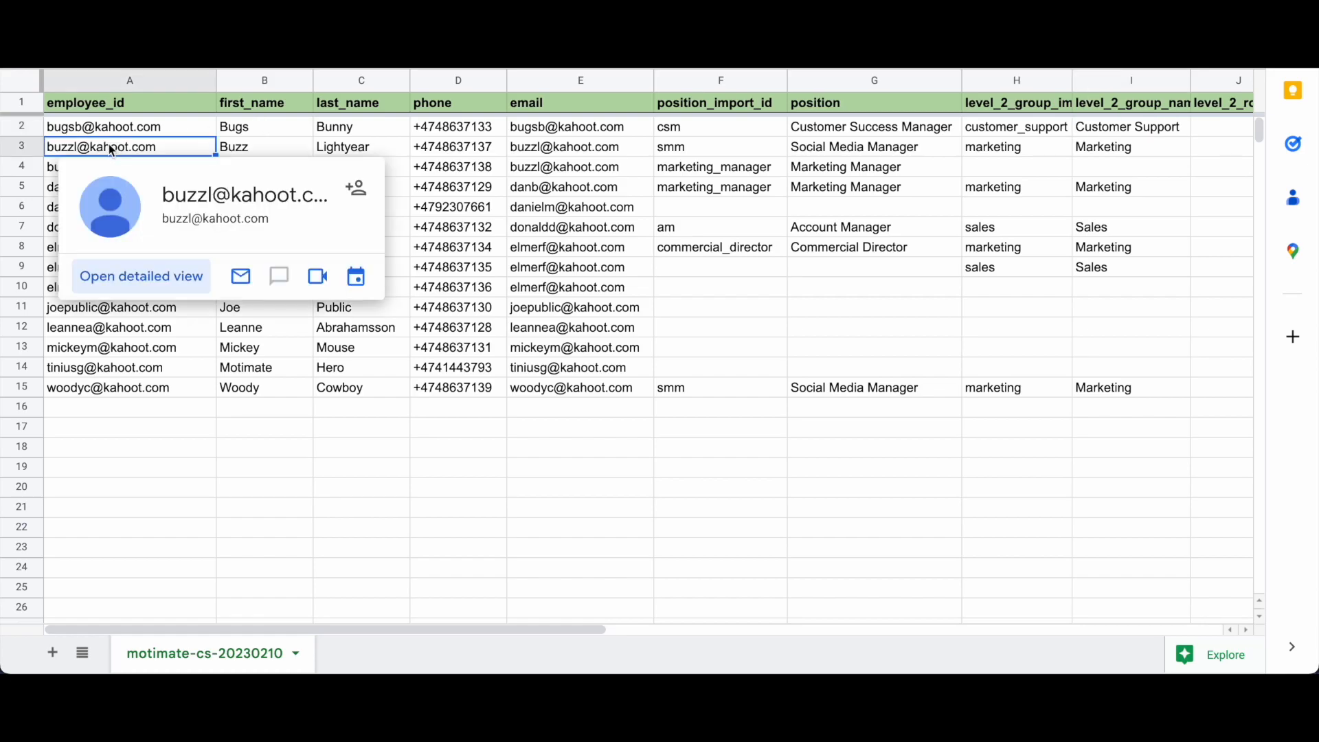
click(328, 149)
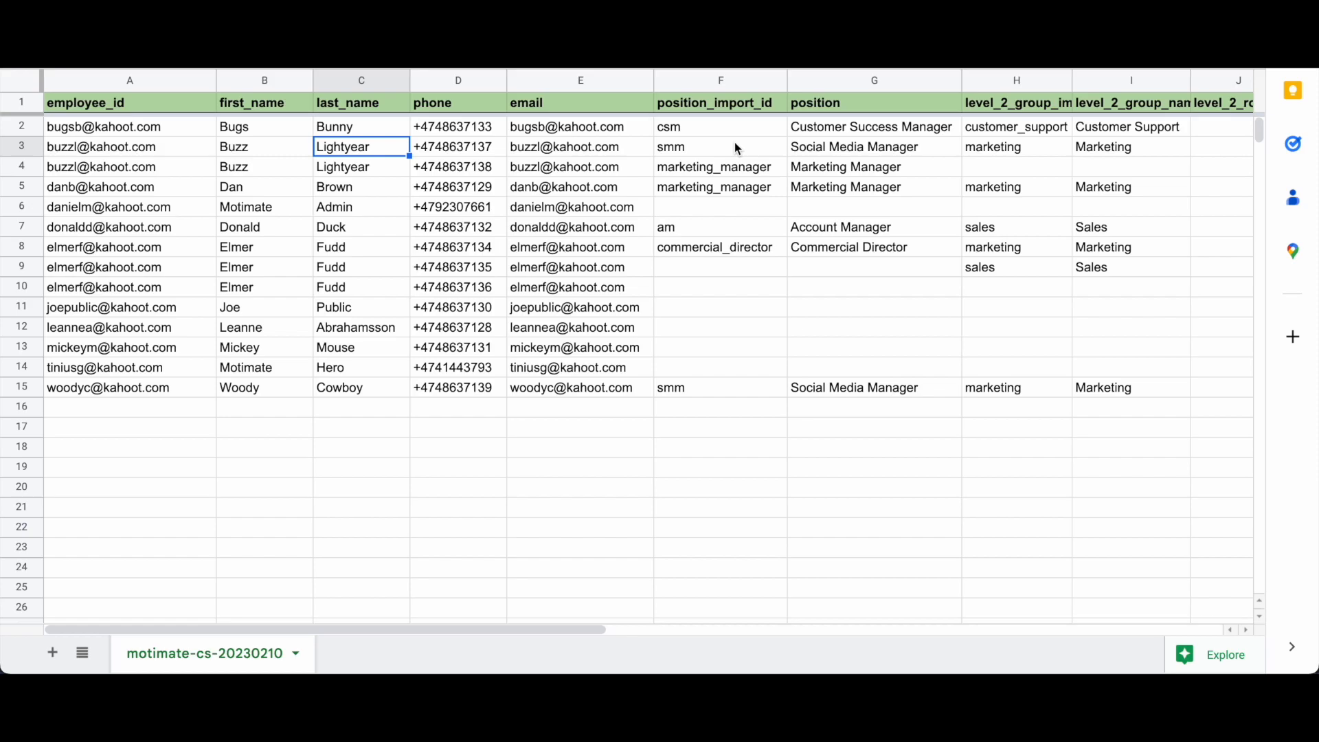
click(704, 154)
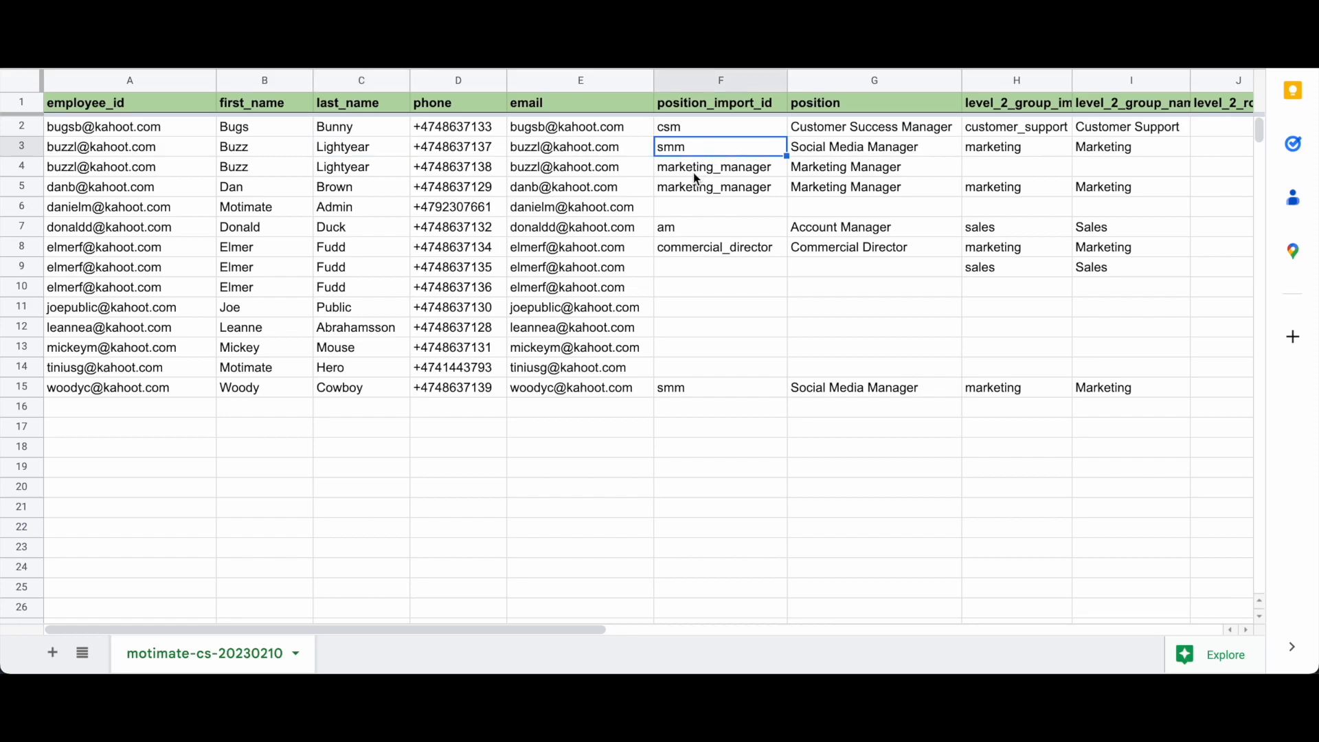
click(871, 153)
click(865, 175)
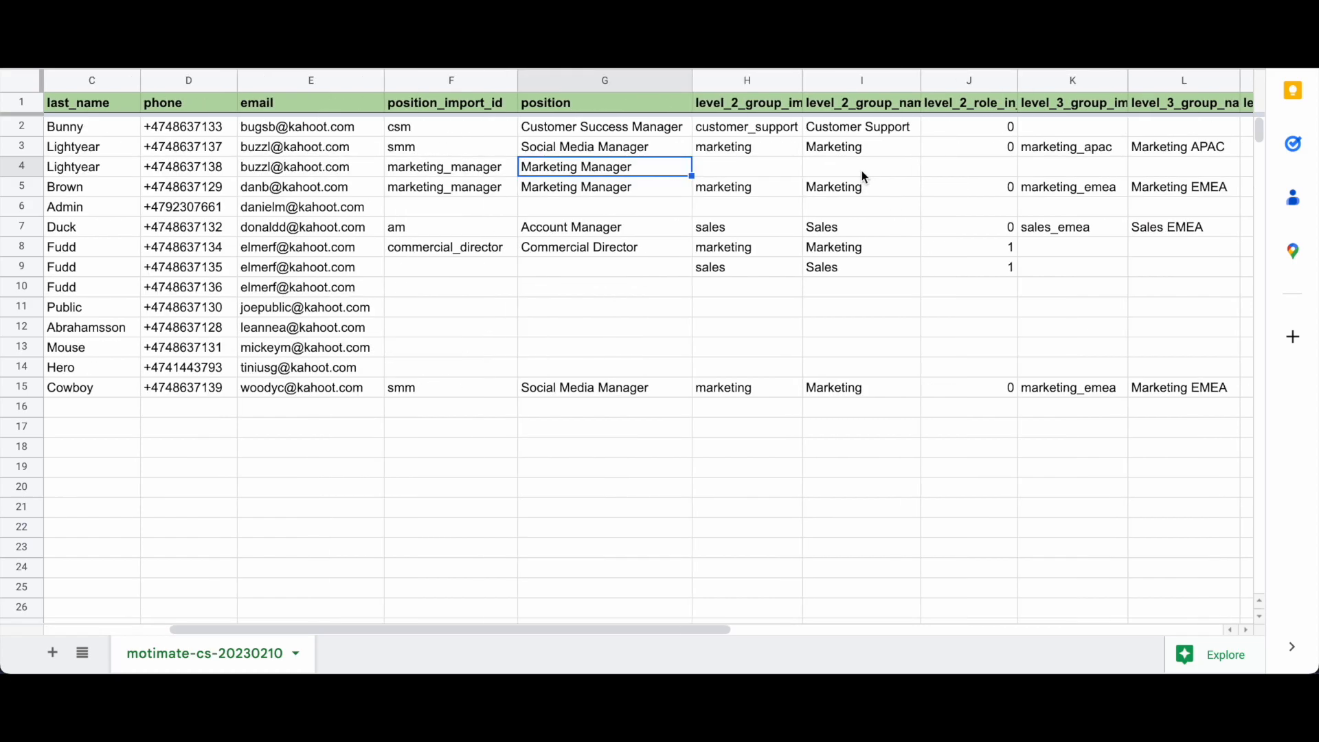
scroll(862, 170, right, 2)
click(651, 154)
click(744, 147)
scroll(744, 147, right, 2)
click(851, 151)
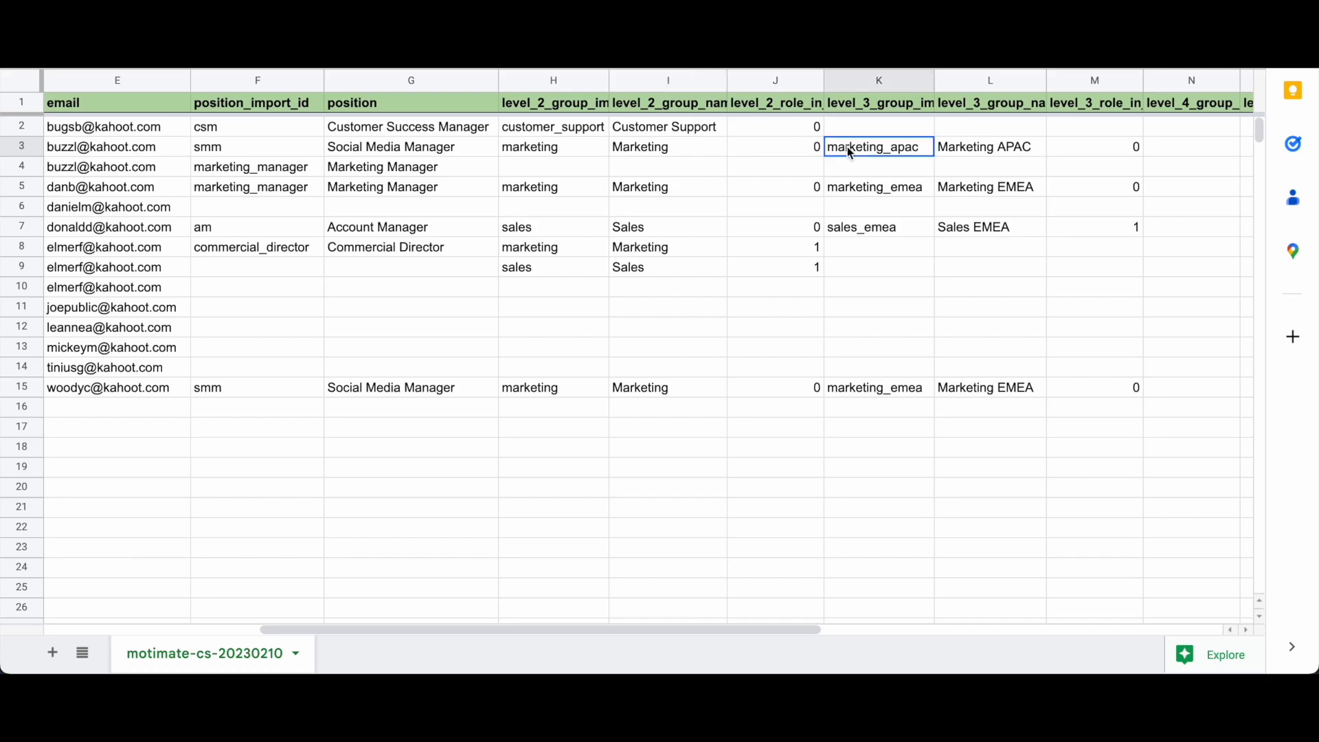
click(822, 166)
scroll(823, 169, right, 4)
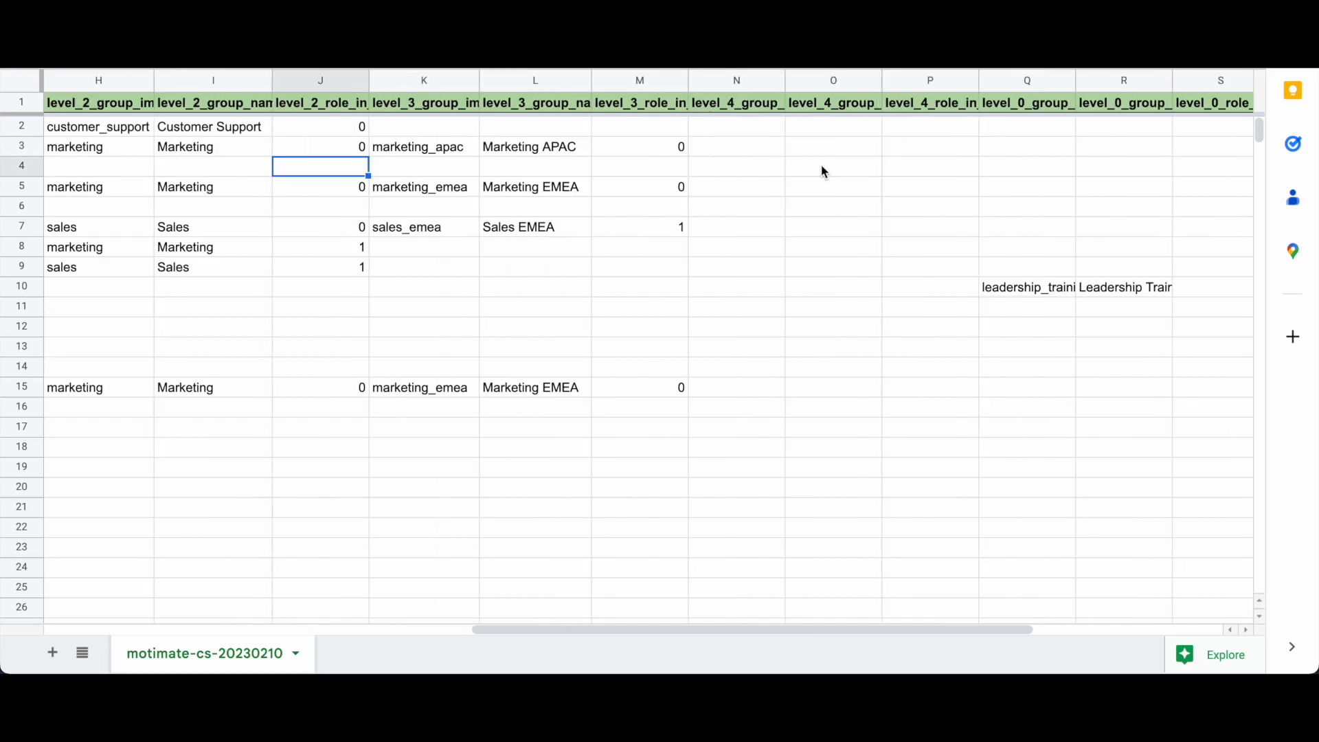
scroll(823, 169, left, 3)
scroll(821, 165, left, 2)
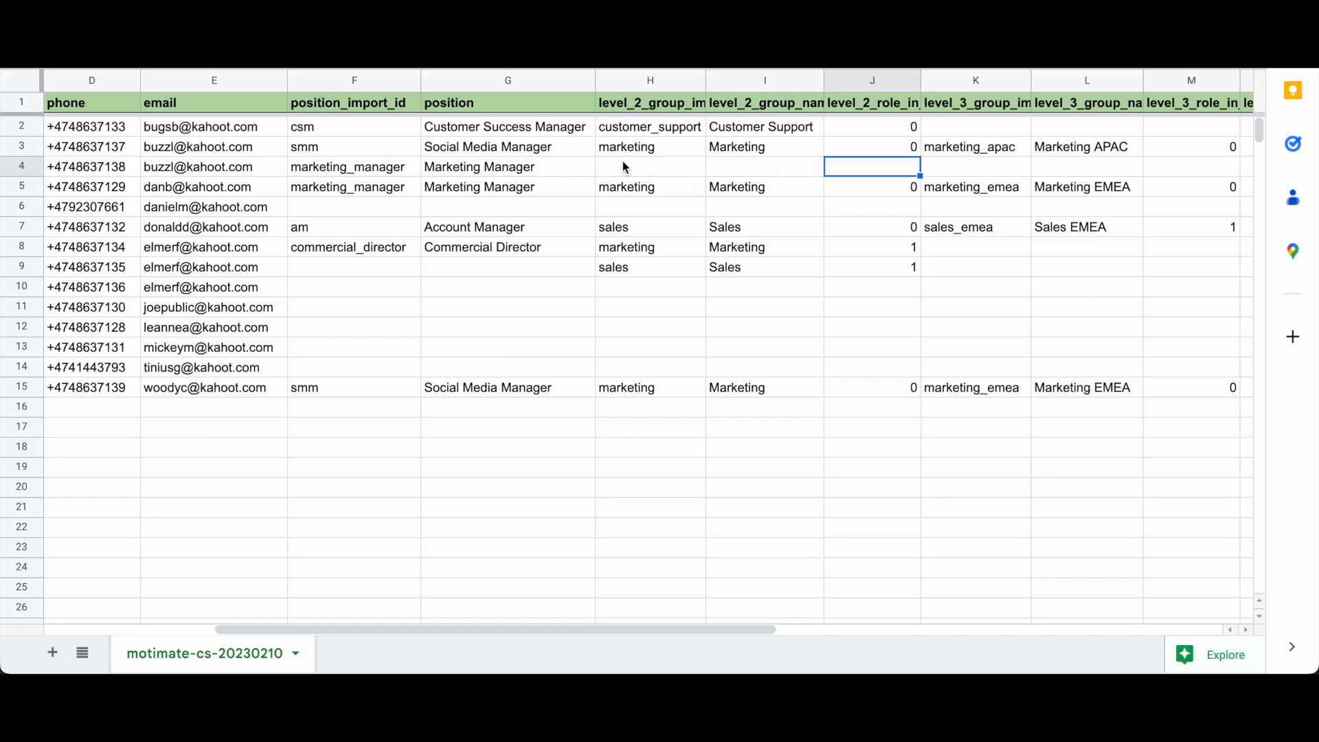
click(514, 169)
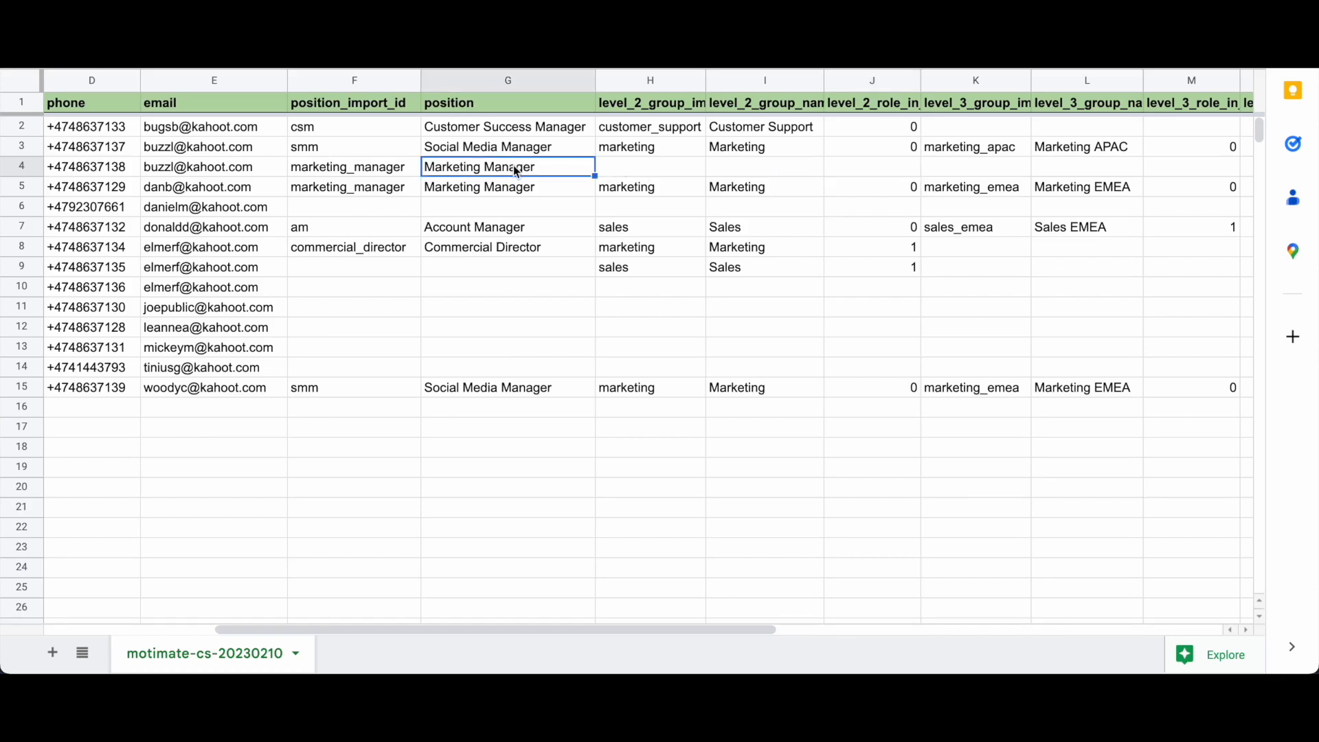
Step: Give row 4 level 2 group id customer_support and group name Customer Support
click(626, 175)
double_click(625, 174)
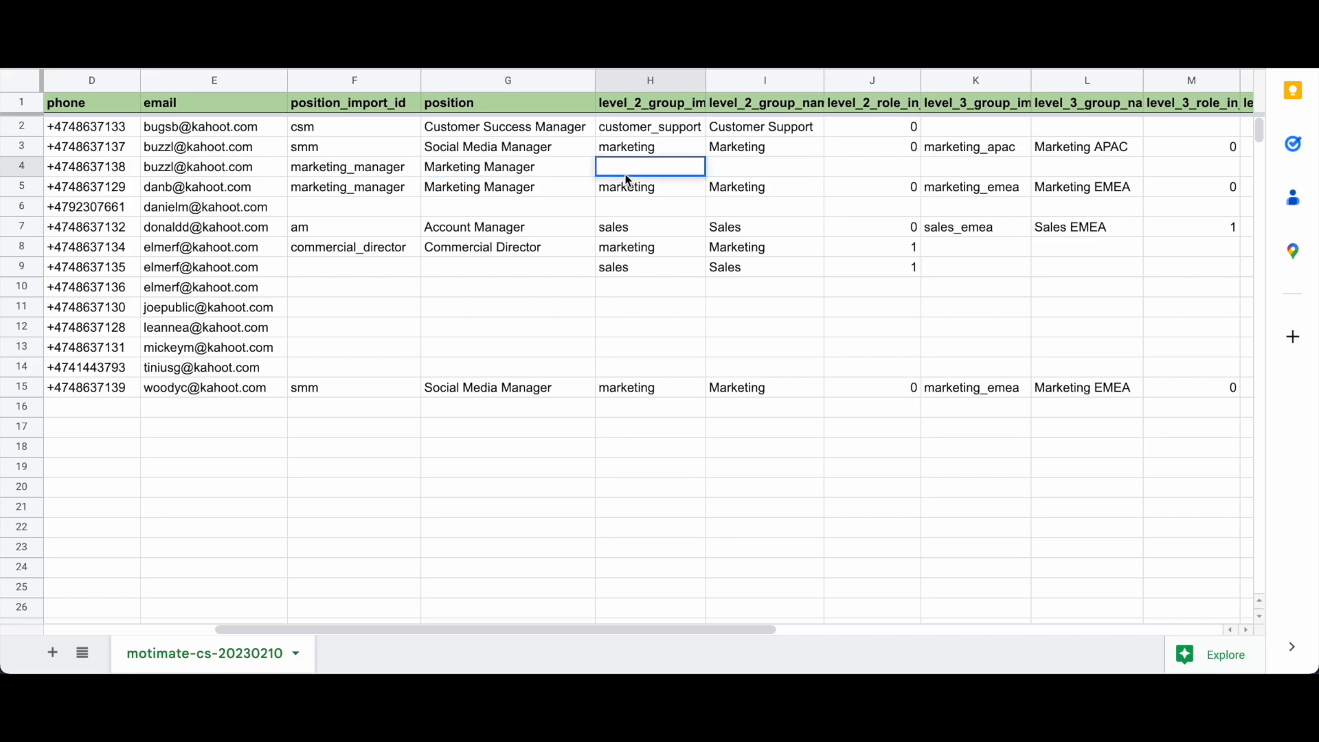
text(customer_support)
key(Tab)
text(Customer)
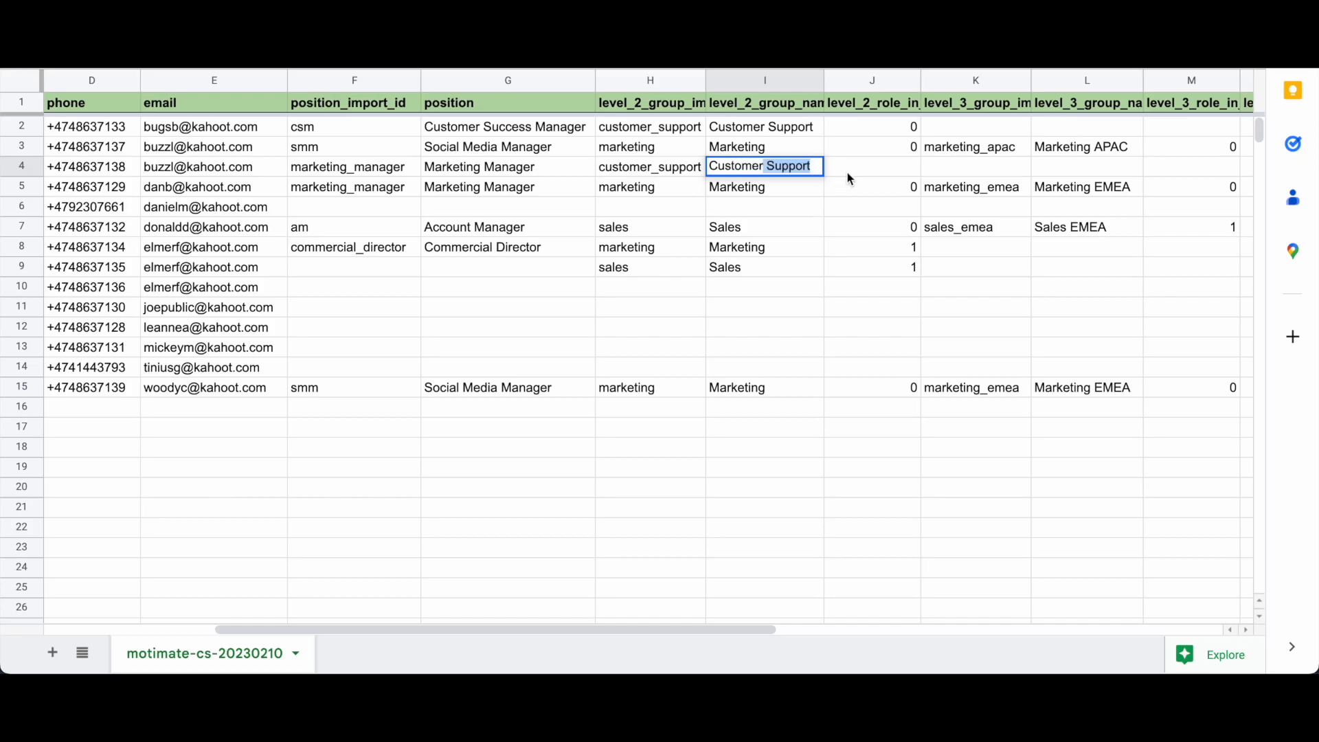
key(Tab)
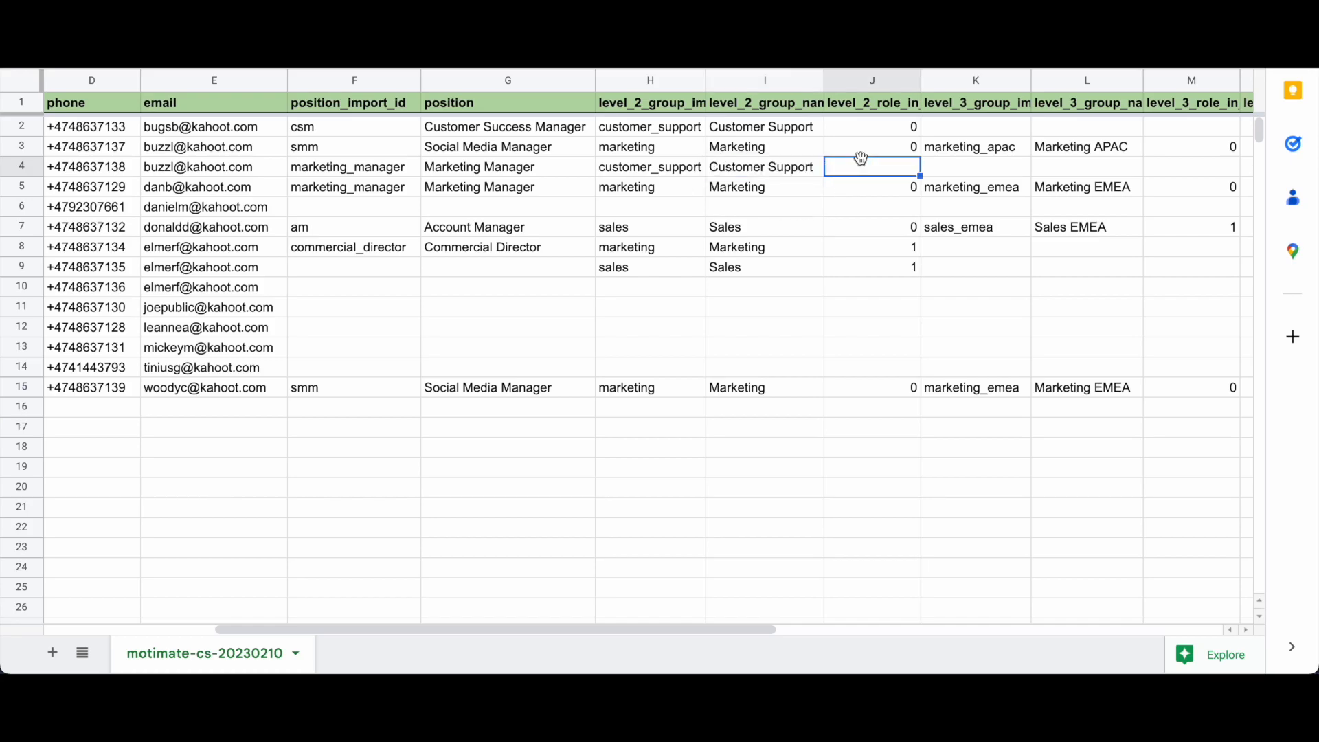
click(766, 170)
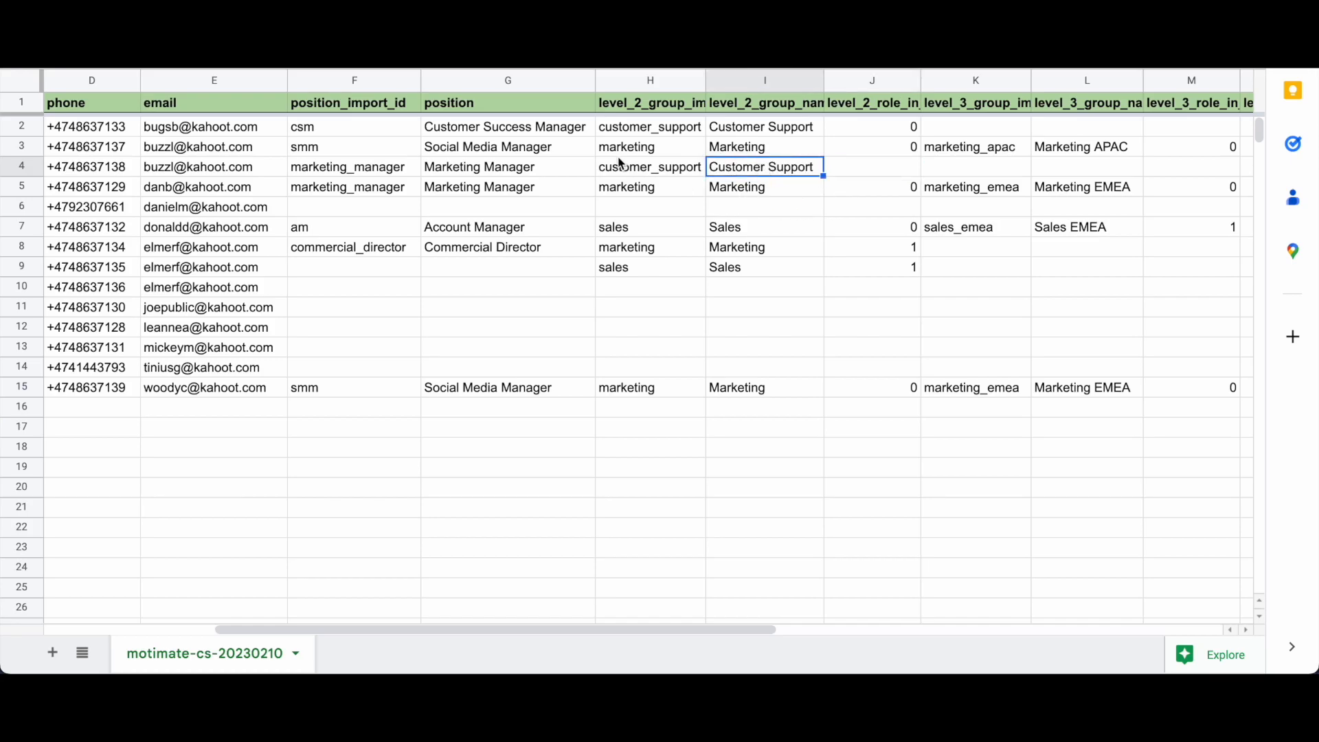
click(682, 169)
Step: Set row 4's level_2_role_in_group to 0
click(860, 172)
text(0)
click(785, 174)
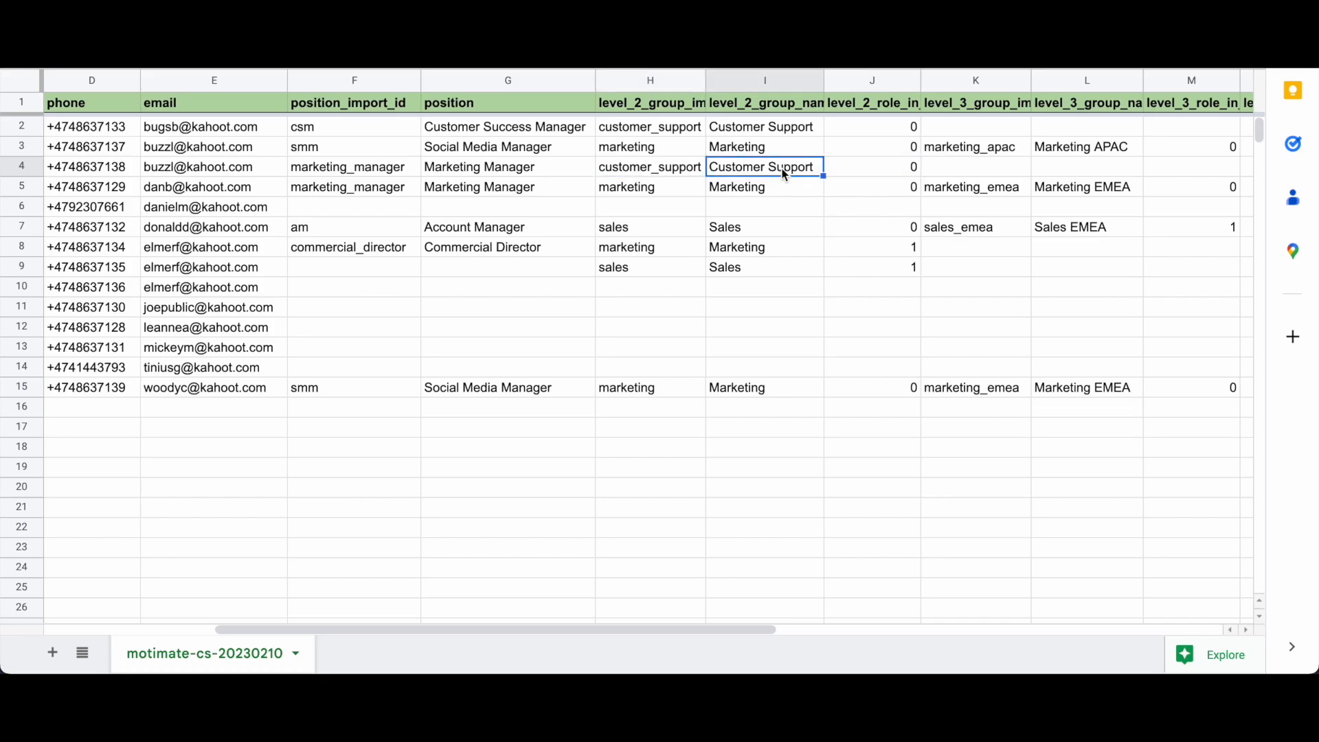
click(908, 166)
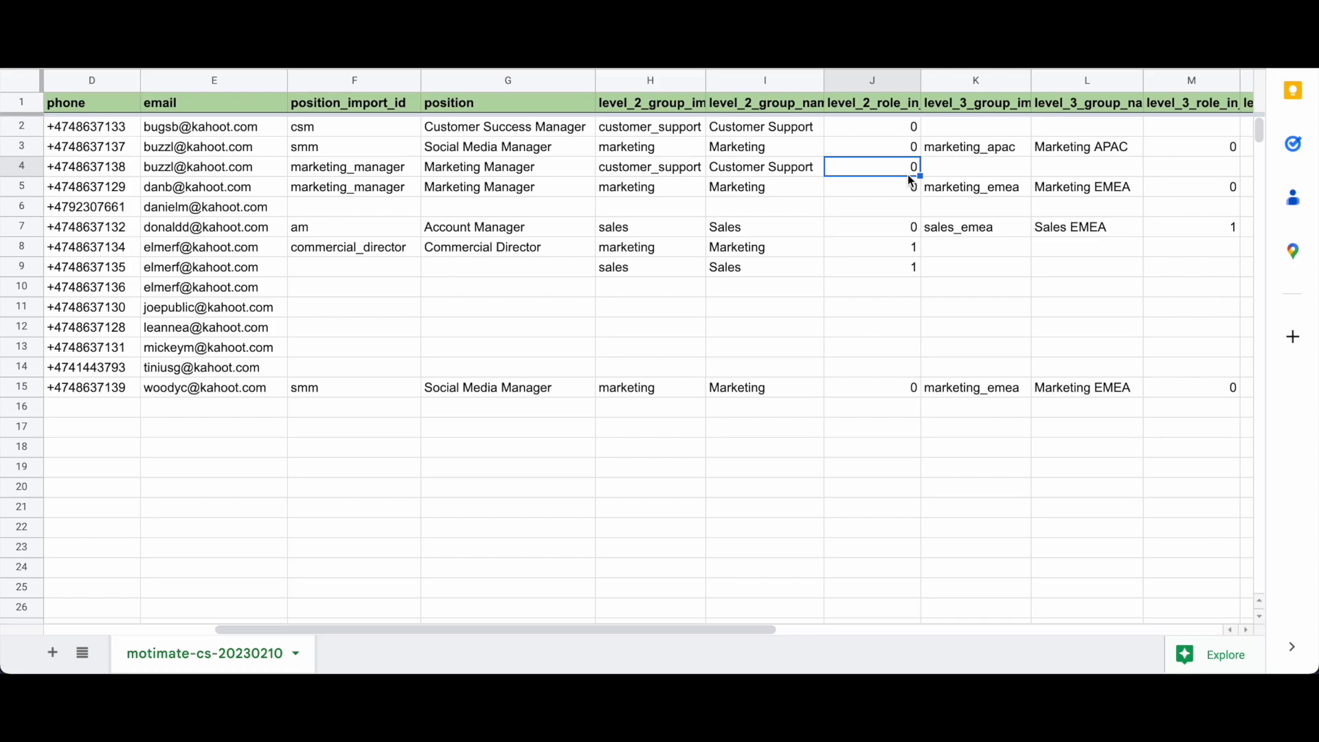
scroll(909, 175, left, 5)
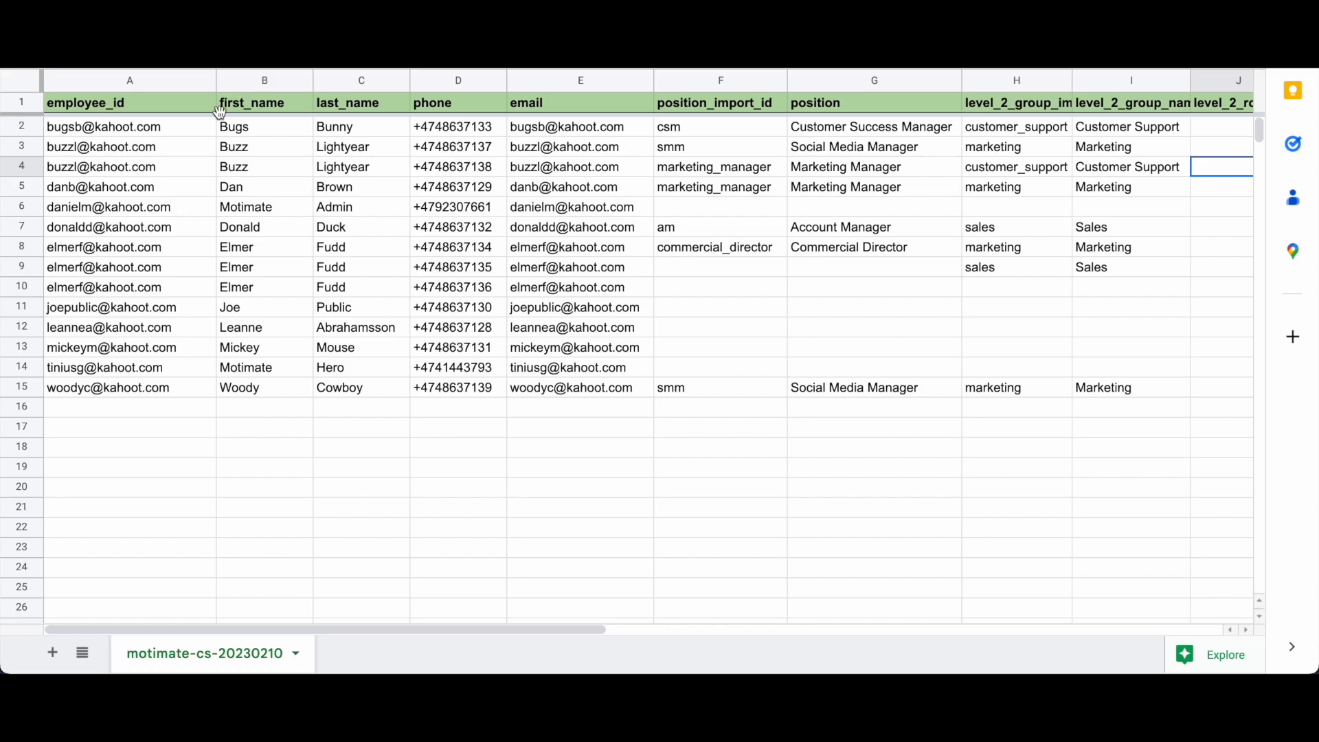
mouse_move(645, 148)
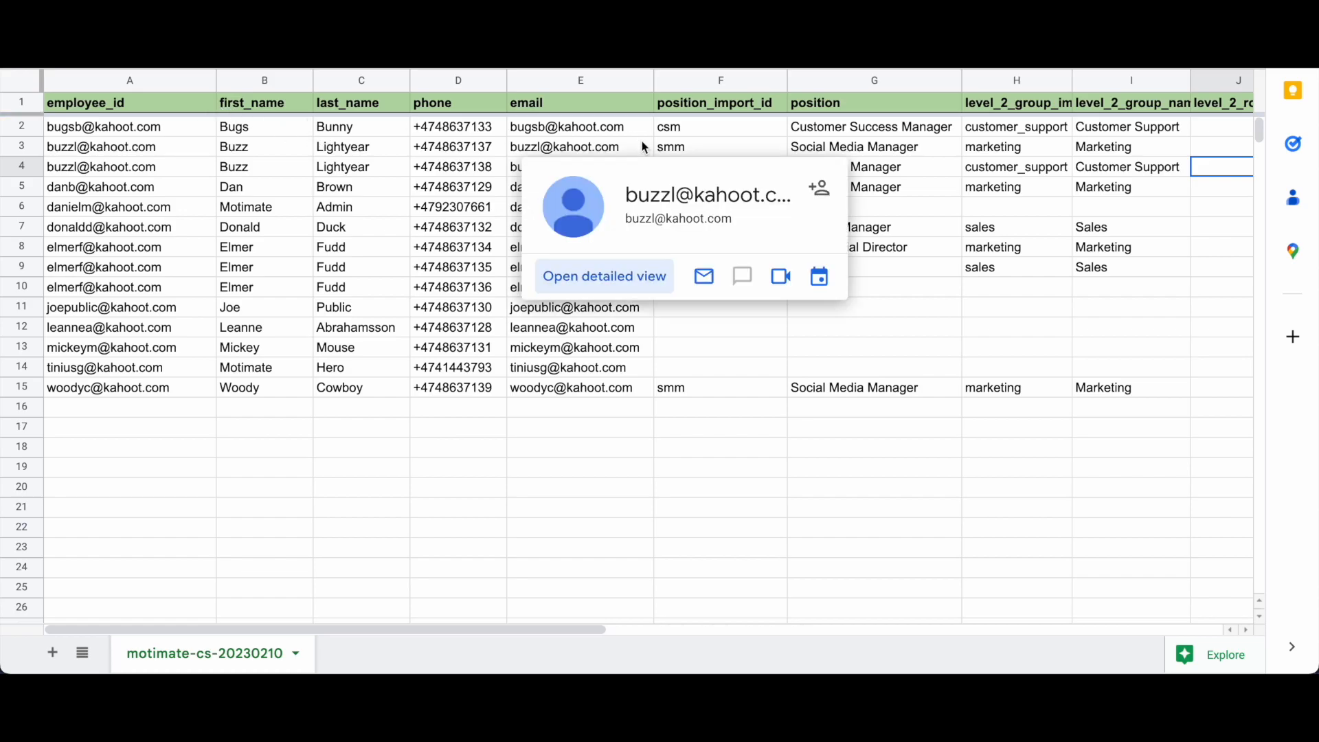